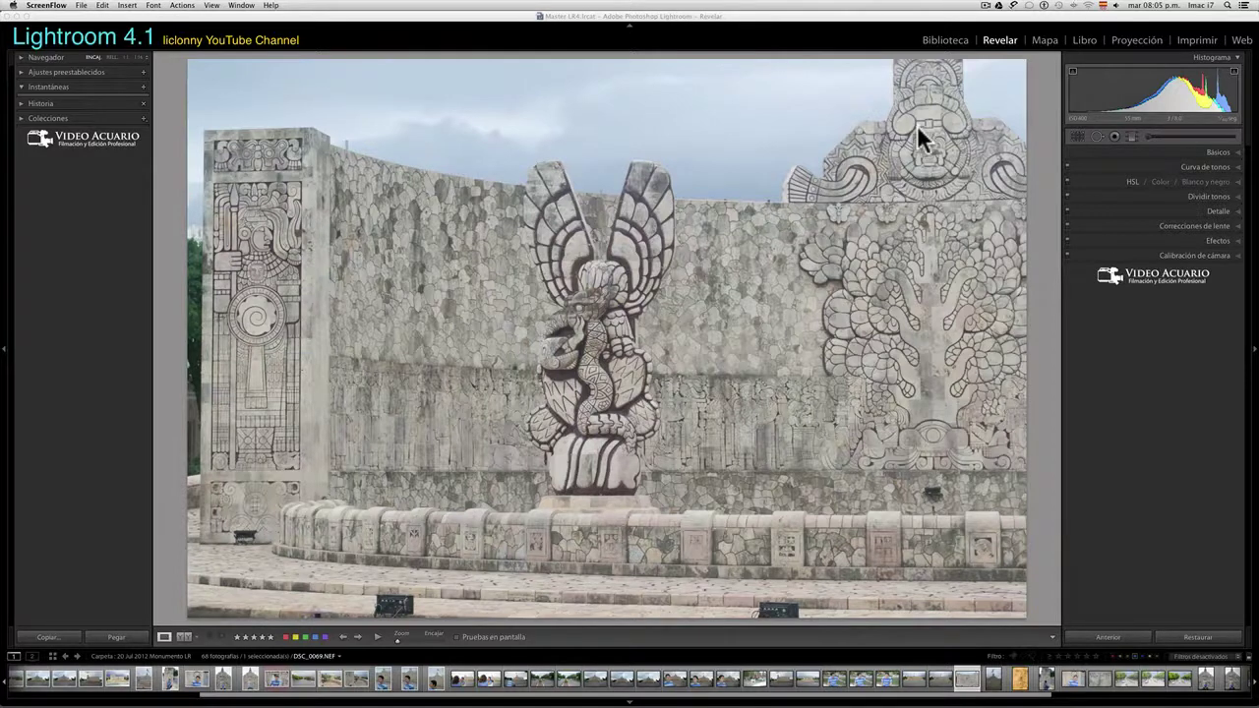
Expand the HSL hue adjustments, then bring the YouTube tutorial browser over Lightroom.
left_click(1128, 181)
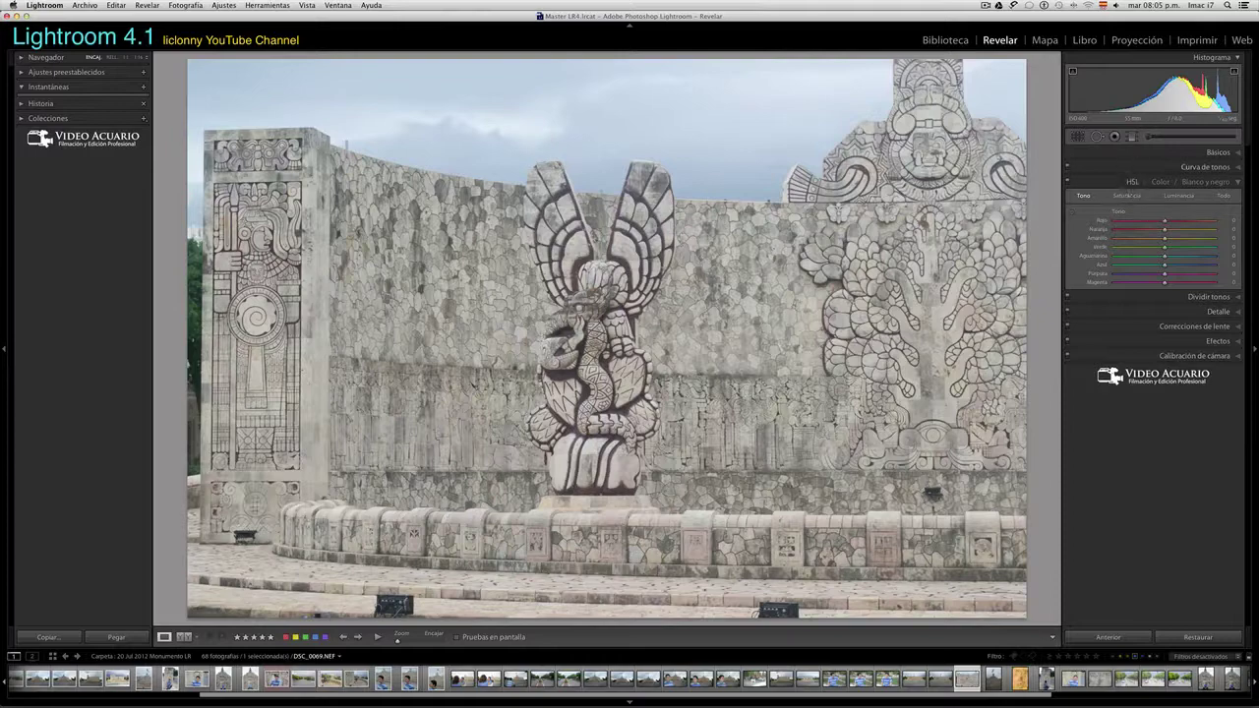
key("super+Tab")
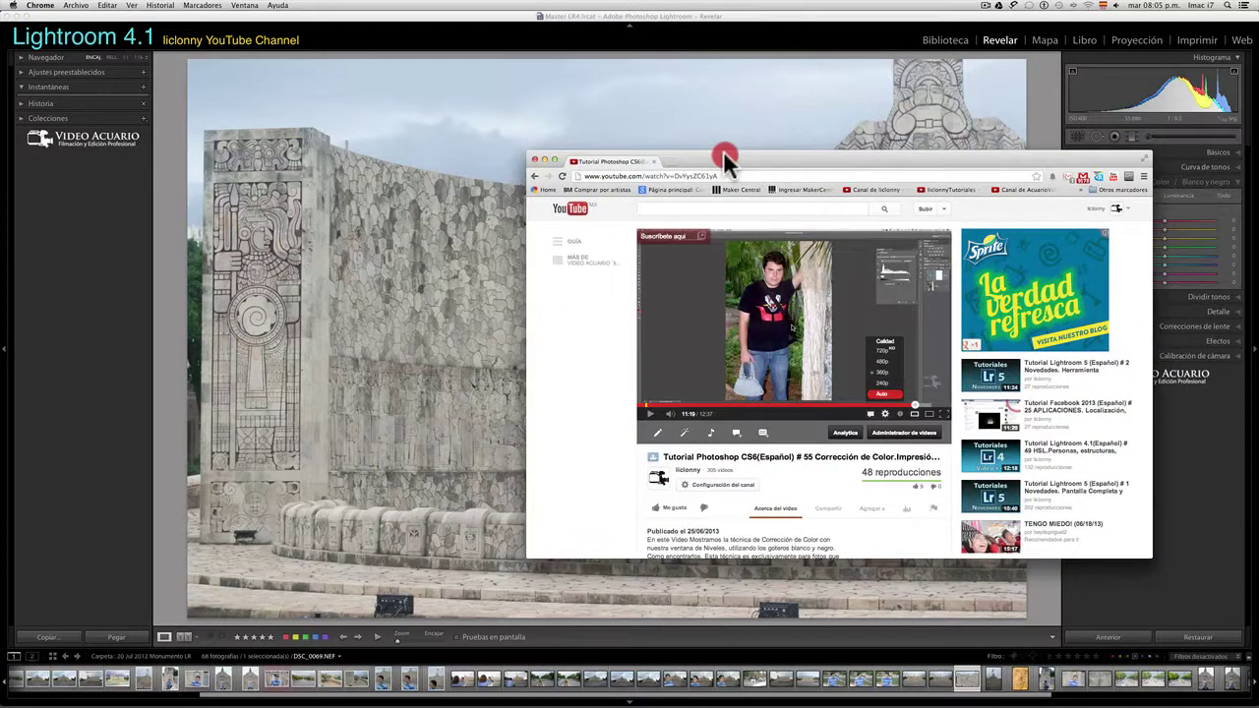
mouse_move(725, 155)
left_mouse_down()
mouse_move(443, 116)
mouse_move(453, 141)
left_mouse_up()
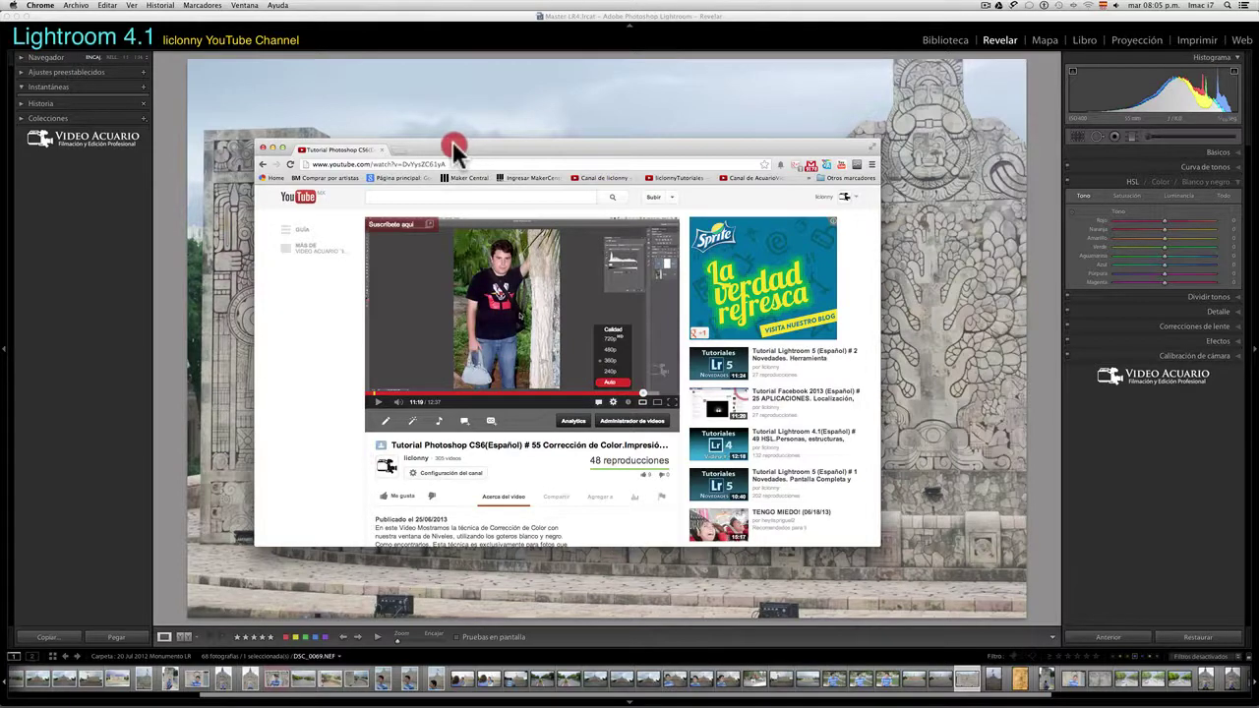
Set the YouTube tutorial's quality to 240p, then back to 720p HD.
left_click_drag(451, 139, 455, 135)
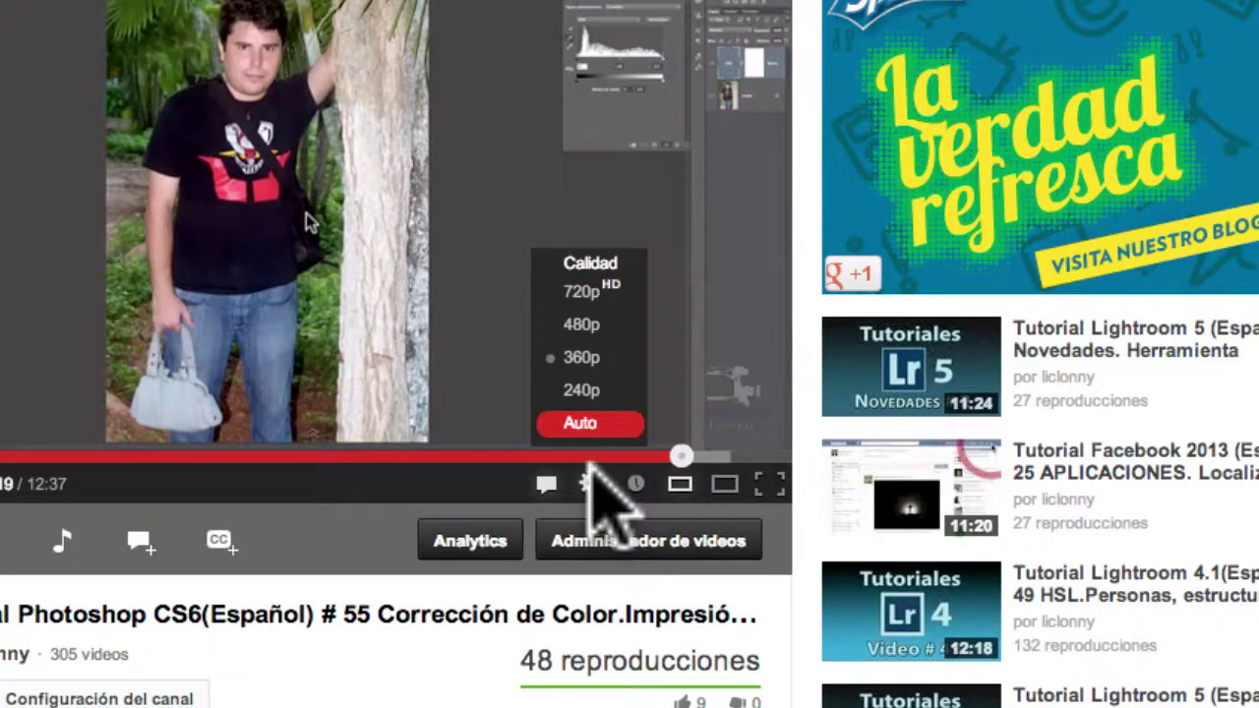
left_click(604, 291)
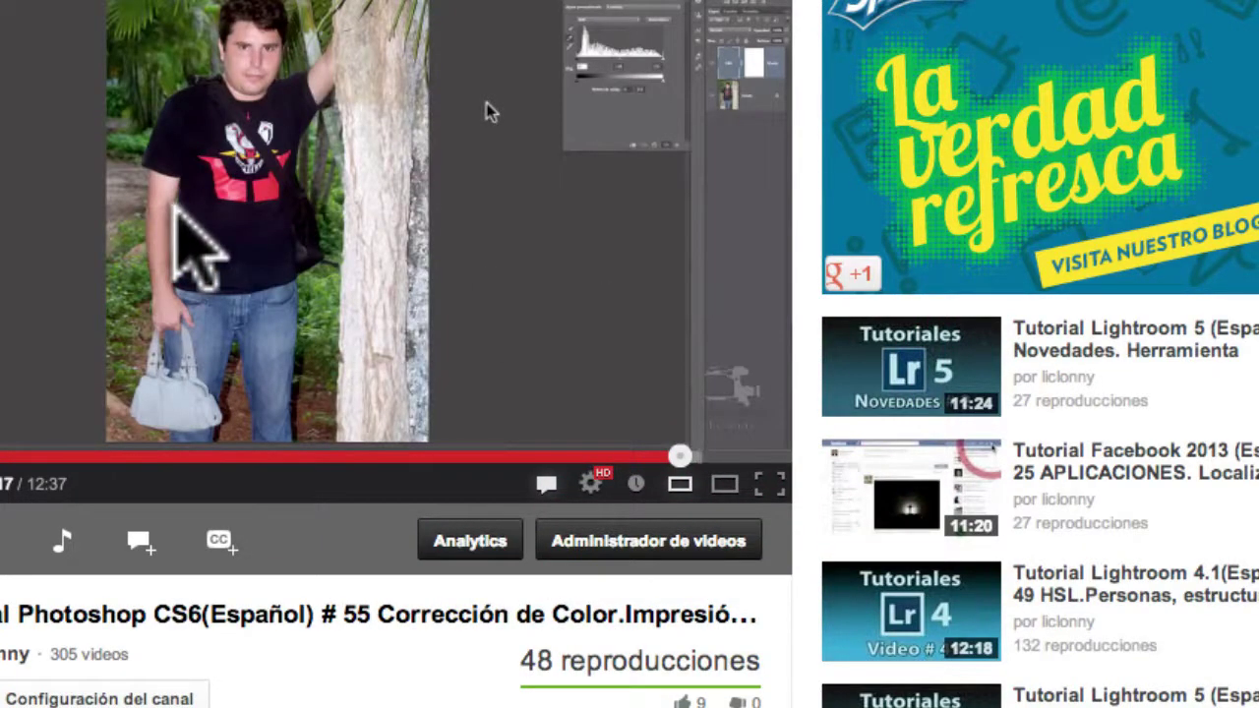
left_click(719, 482)
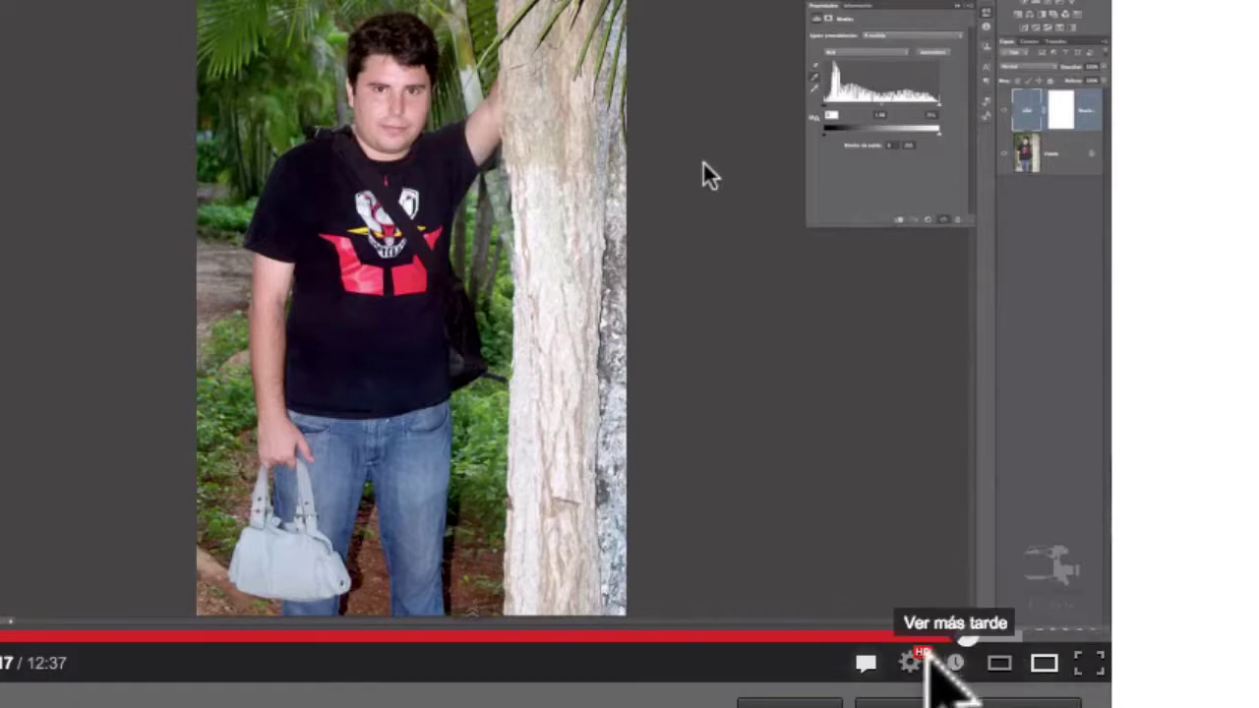
left_click(918, 651)
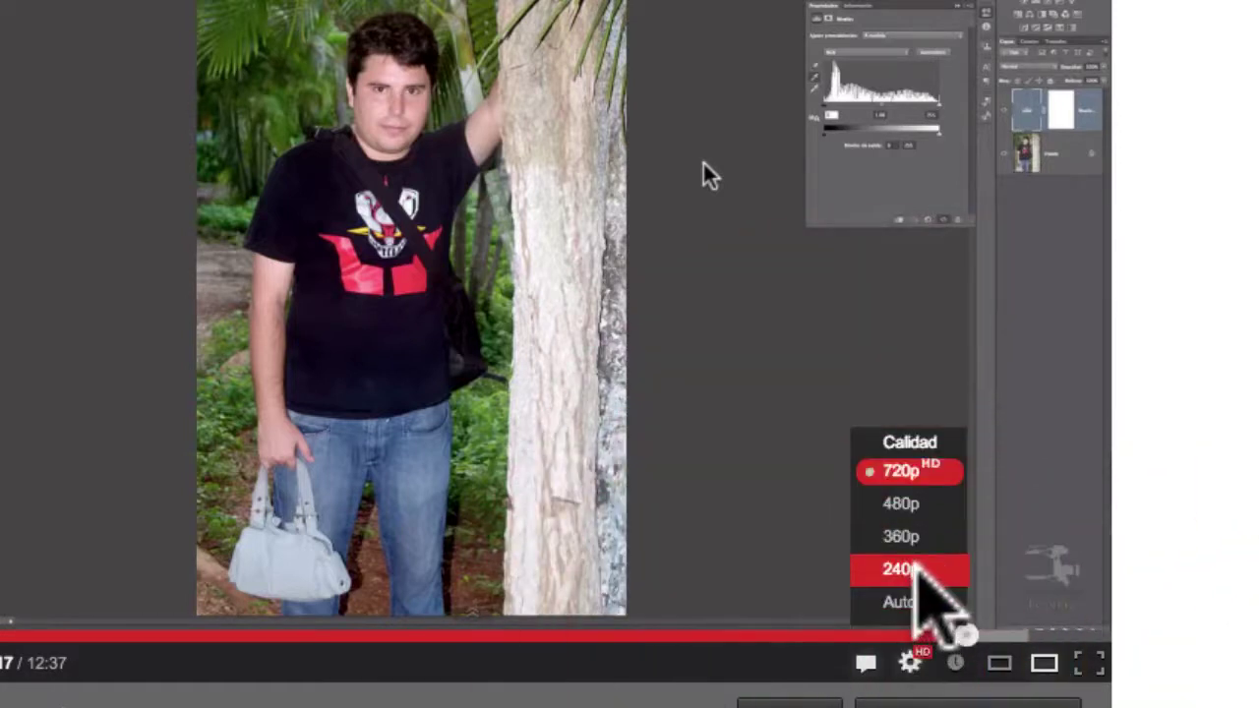
left_click(917, 569)
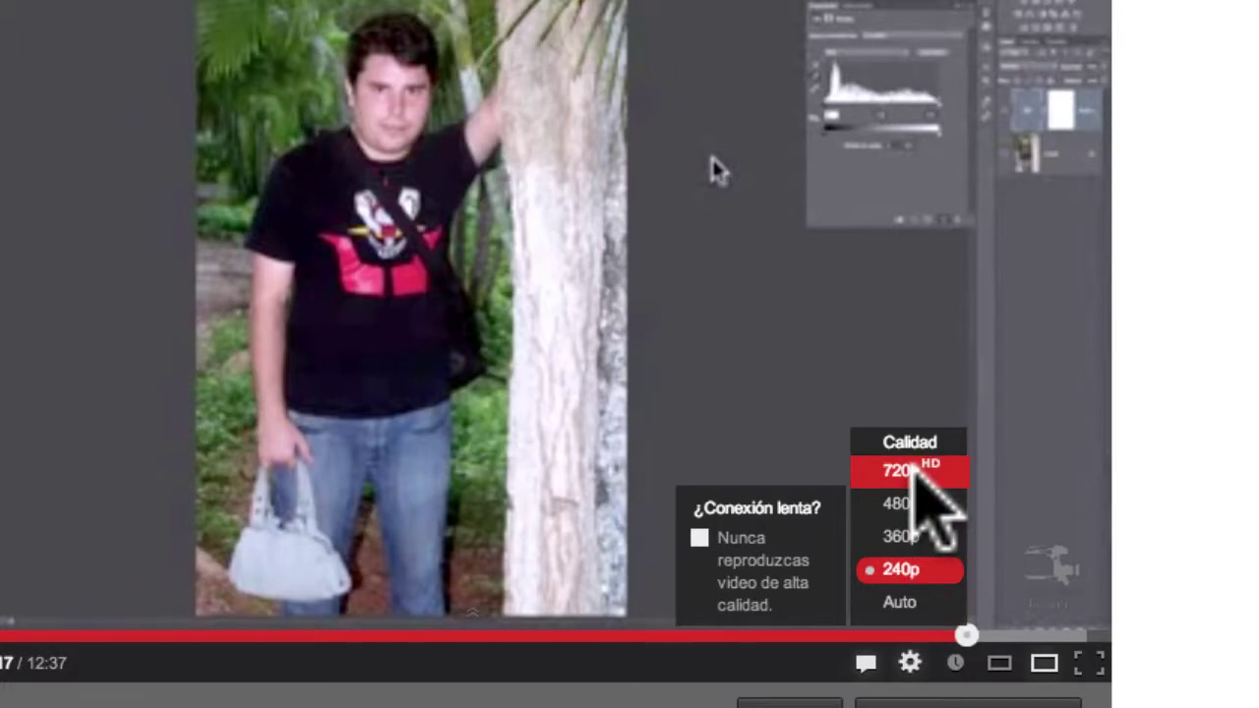
left_click(913, 470)
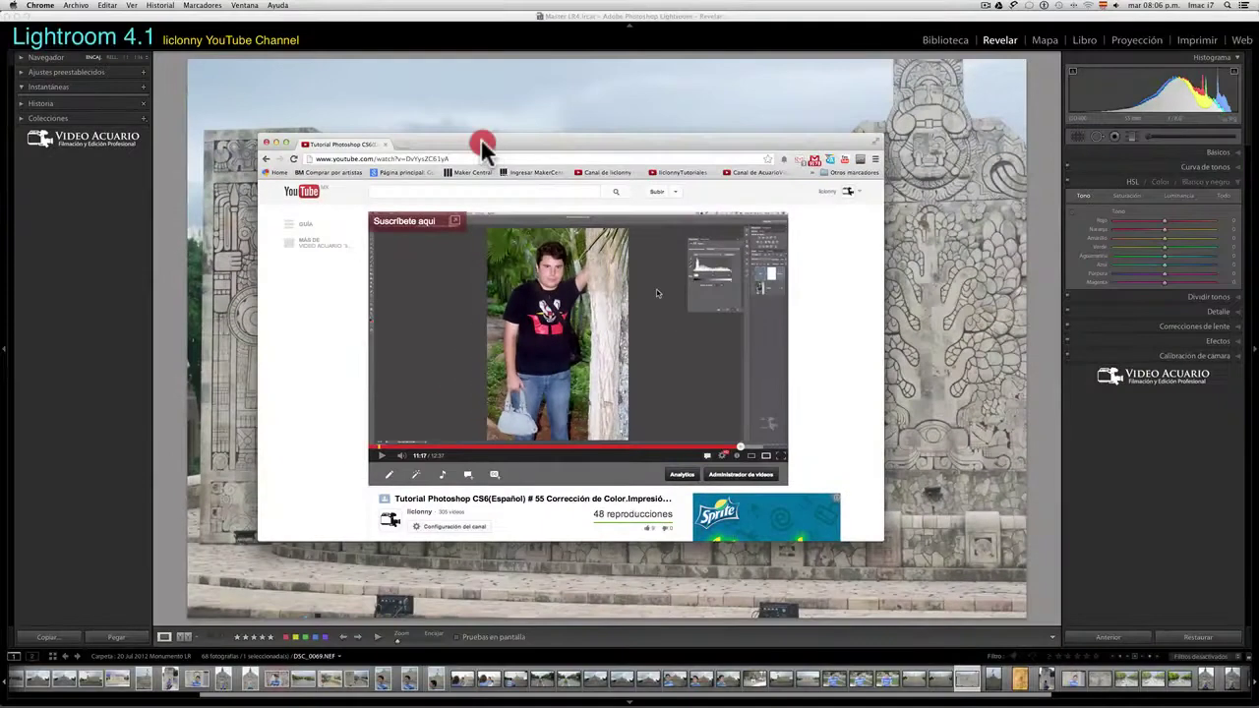
left_click_drag(481, 139, 499, 146)
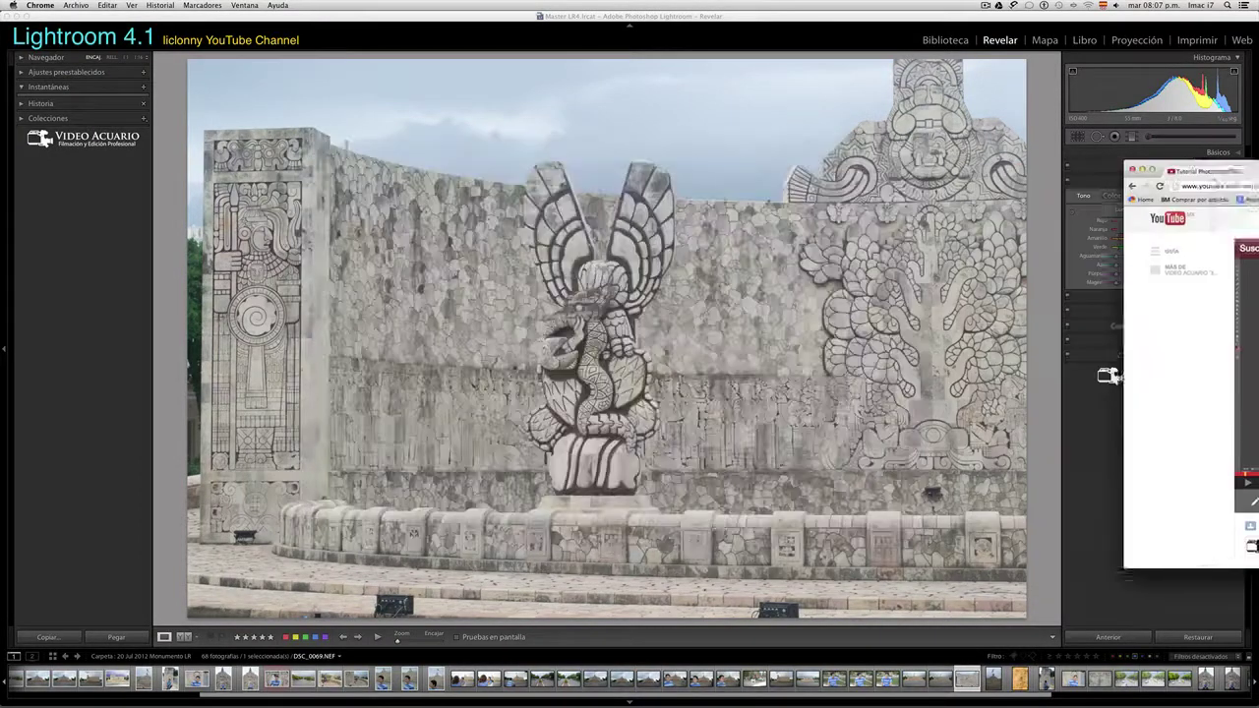
Move the browser off screen and straighten the monument photo with a -0.37° crop rotation.
left_click_drag(498, 153, 1258, 158)
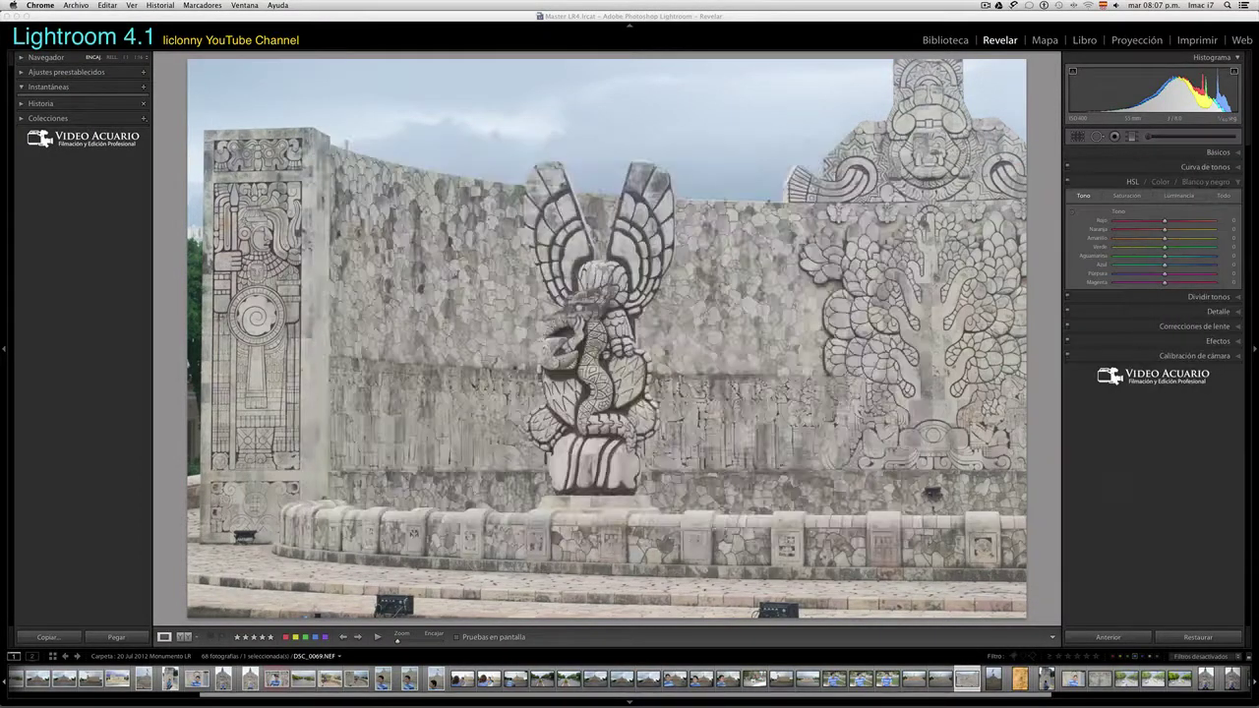
left_click(1116, 165)
left_click(1075, 136)
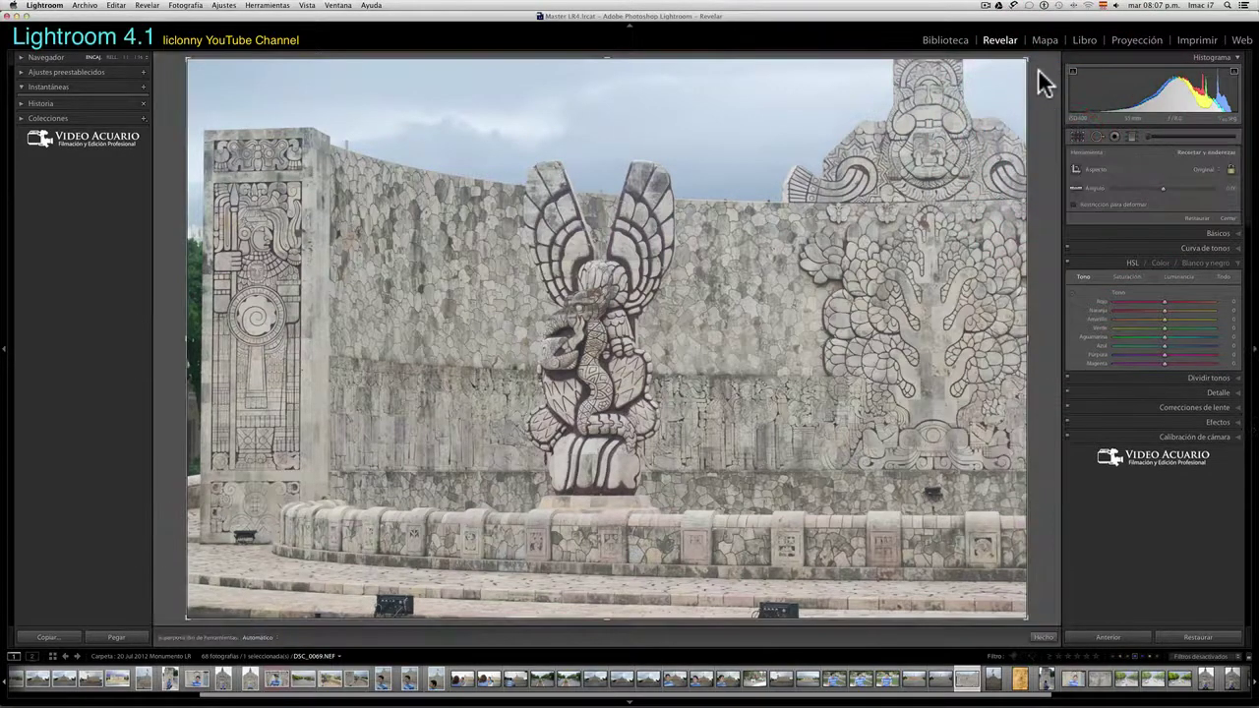
left_click_drag(1038, 68, 1042, 77)
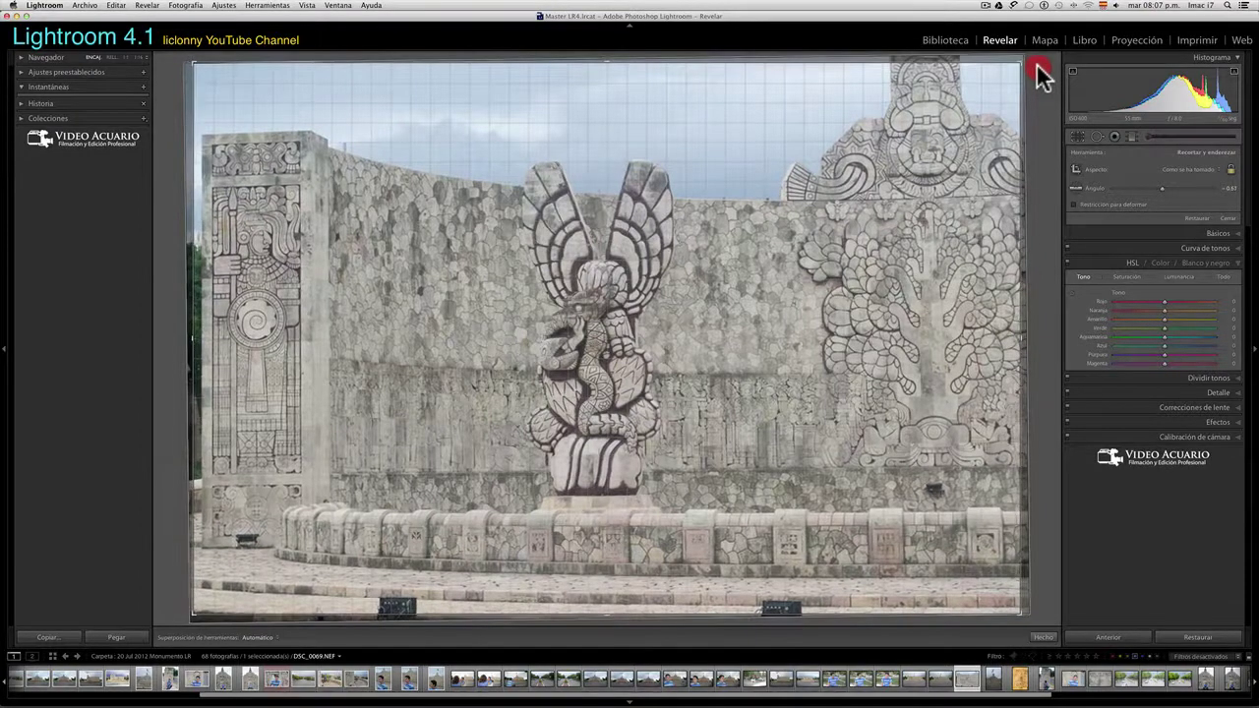
double_click(539, 228)
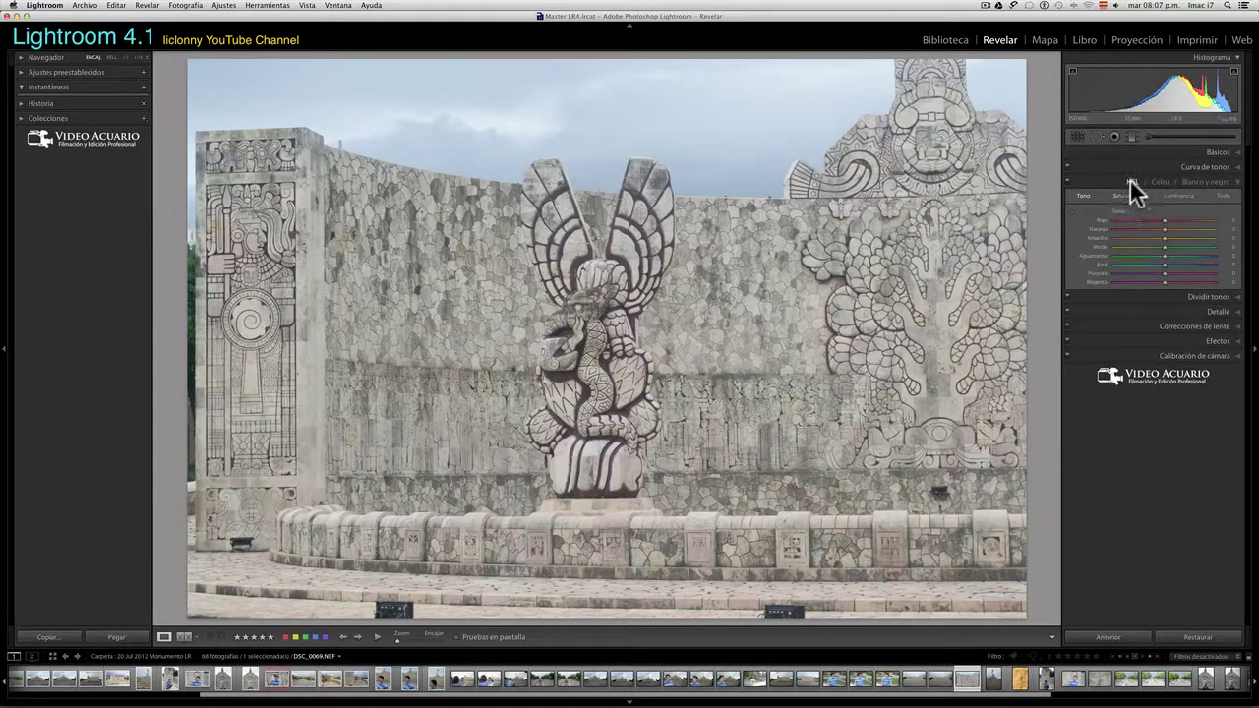
Drag on the sky with the HSL hue targeted tool to push Blue hue to +100.
left_click(1072, 211)
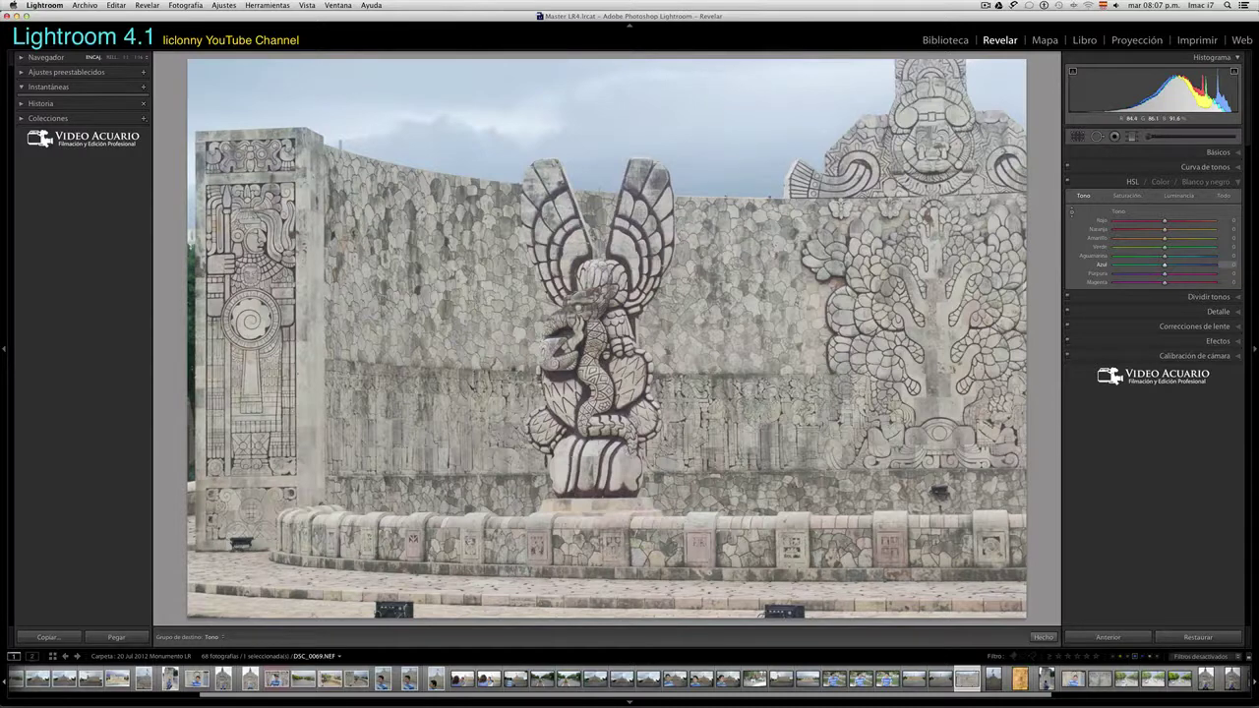
mouse_move(551, 113)
left_mouse_down()
mouse_move(551, 158)
mouse_move(551, 108)
left_mouse_up()
left_click_drag(551, 113, 551, 158)
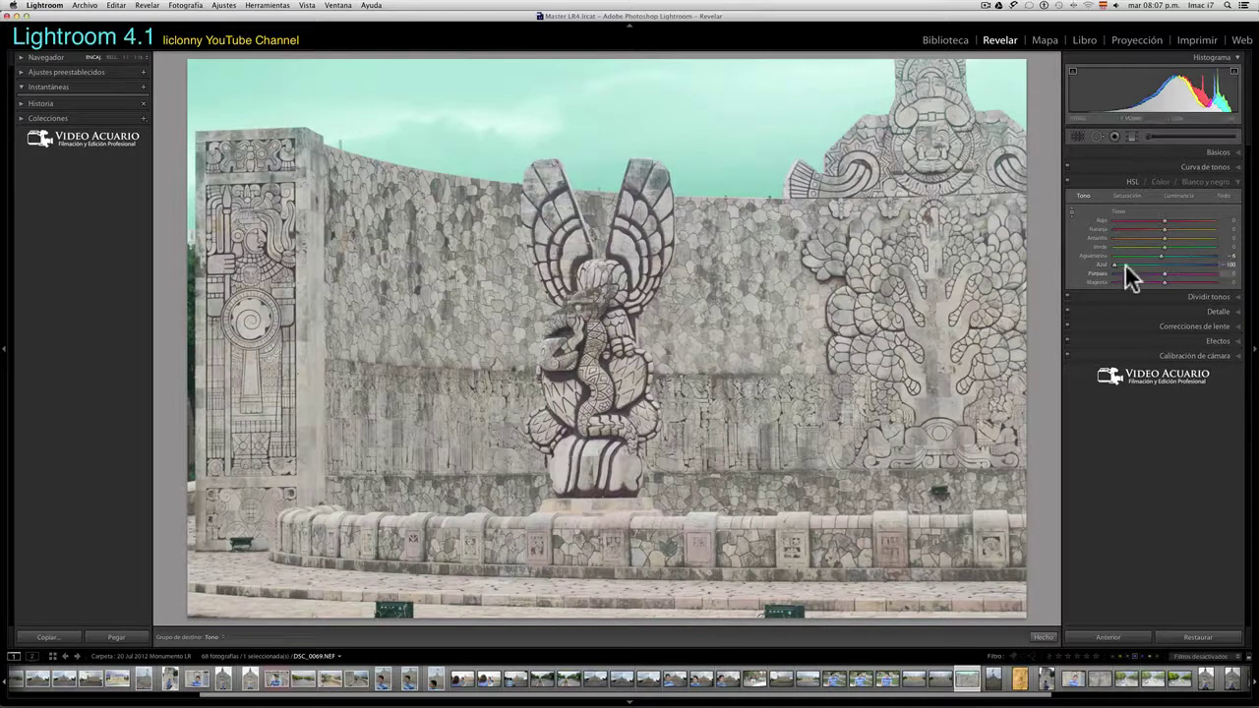
Lower the Blue saturation to -36.
left_click(1131, 194)
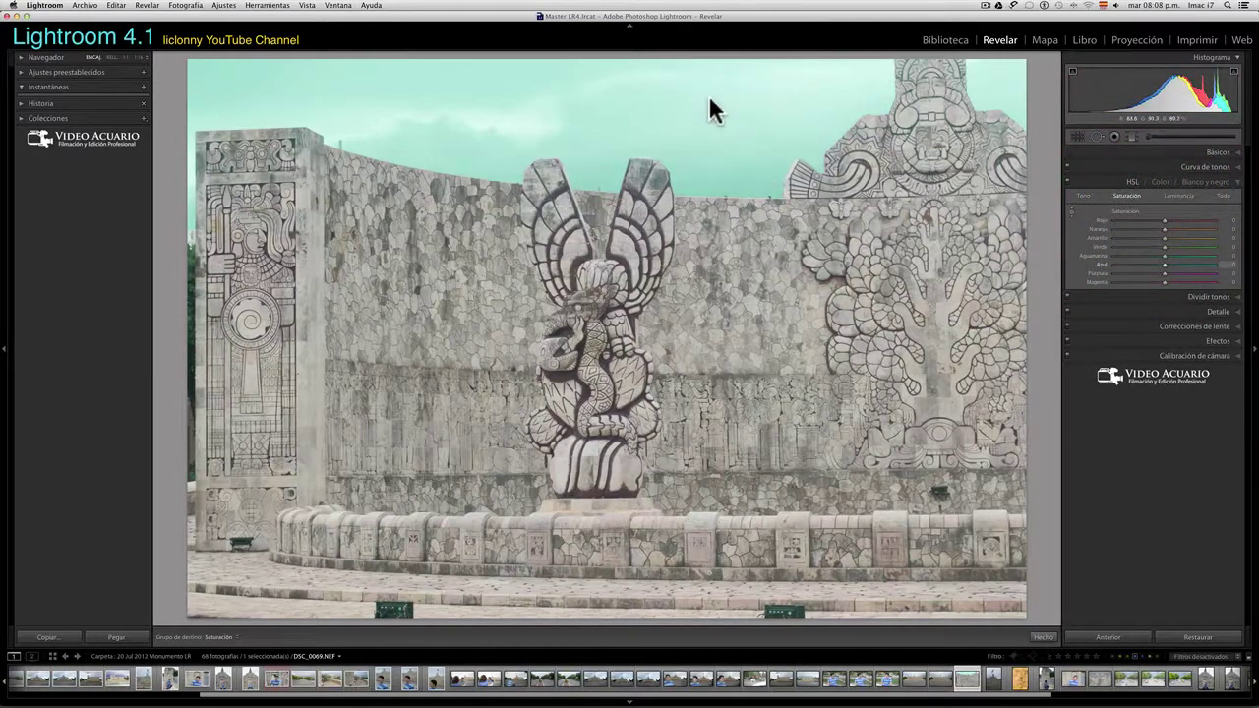
left_click_drag(1158, 265, 1151, 265)
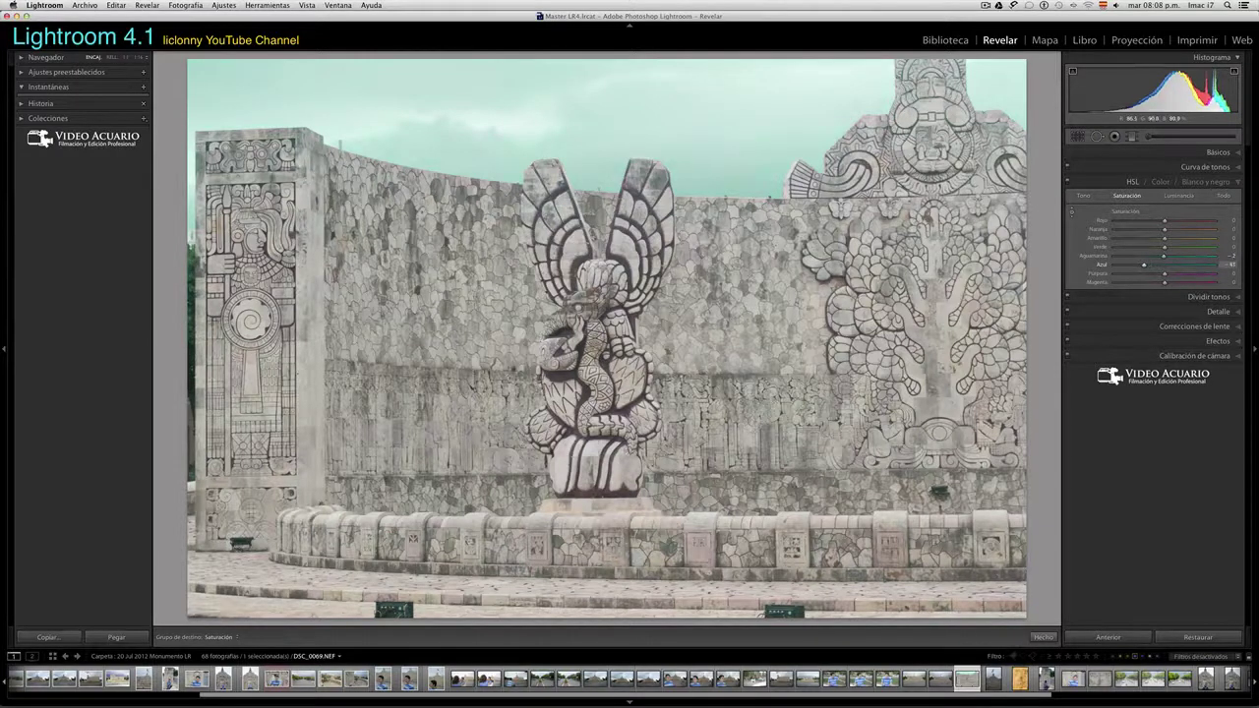
left_click_drag(714, 108, 713, 120)
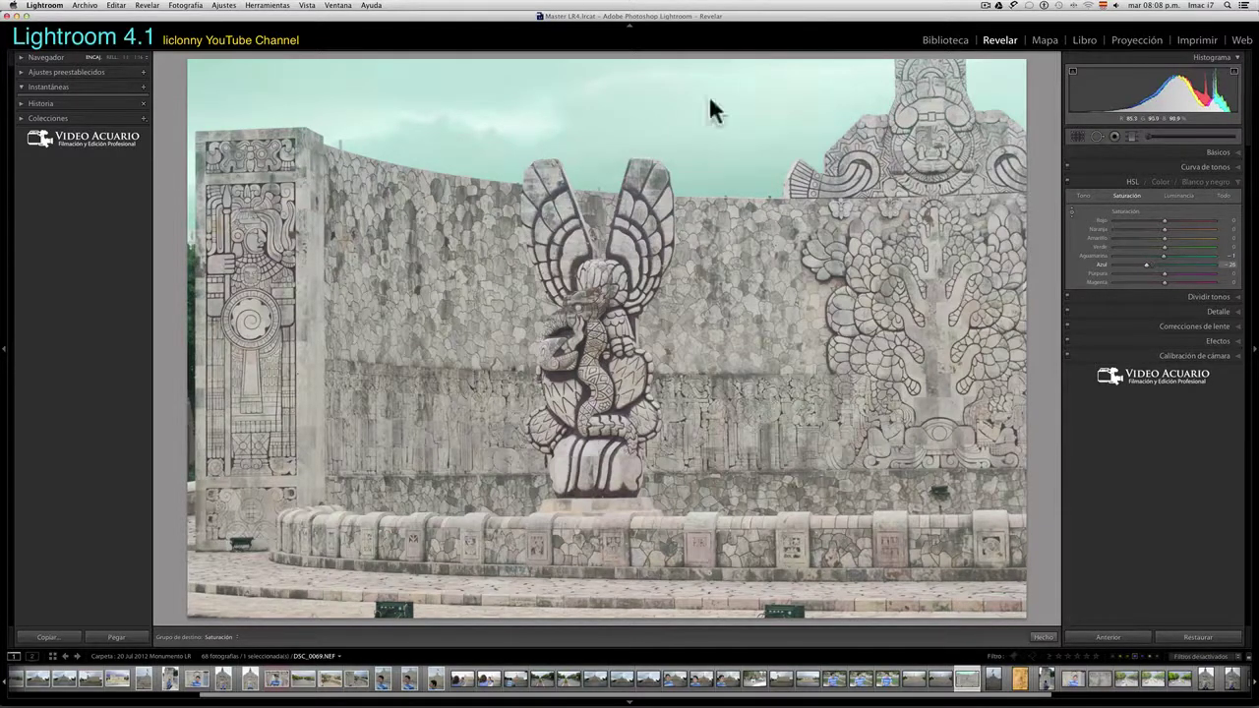
Set Yellow luminance to +99 and Green to +41 by dragging on the stone, then collapse HSL.
left_click(1169, 195)
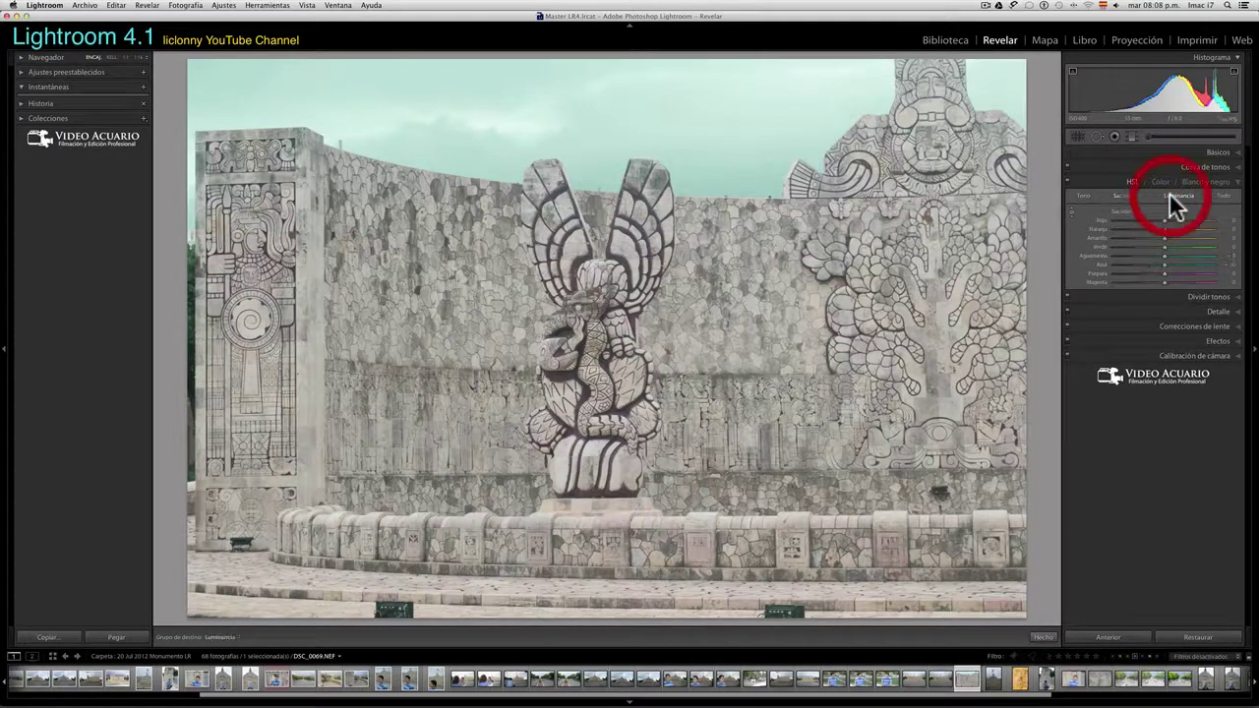
left_click(1071, 209)
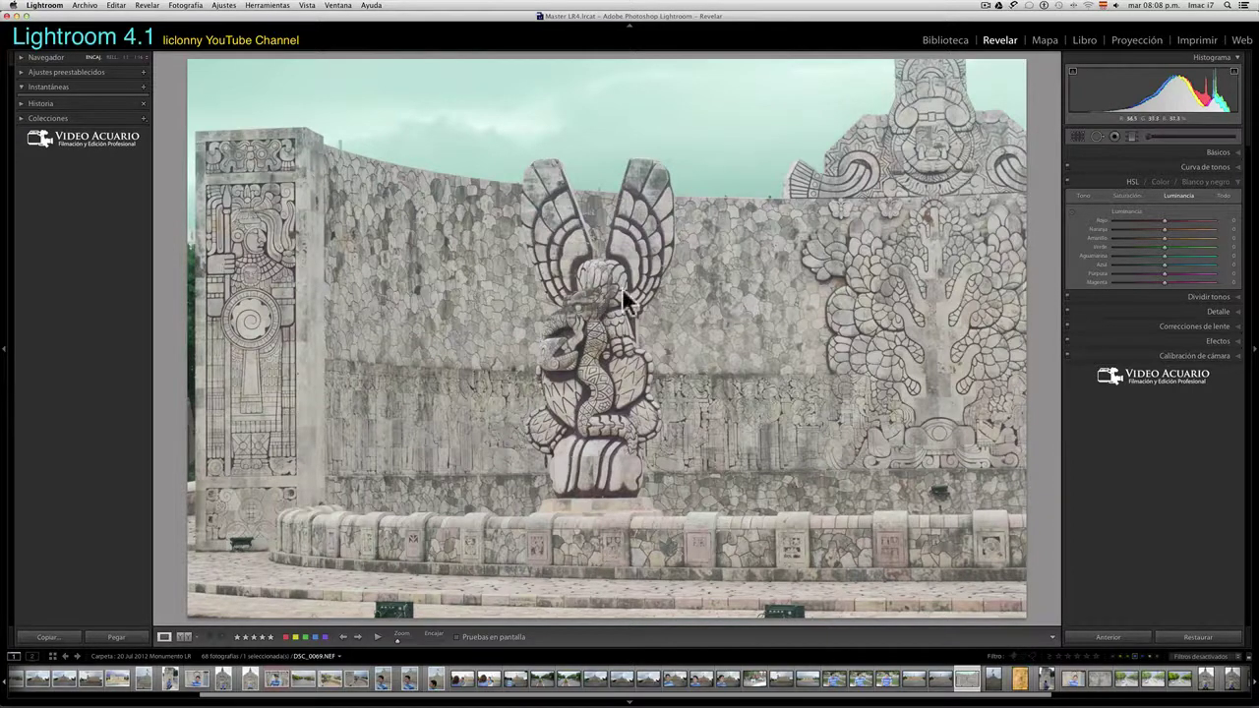
left_click(728, 328)
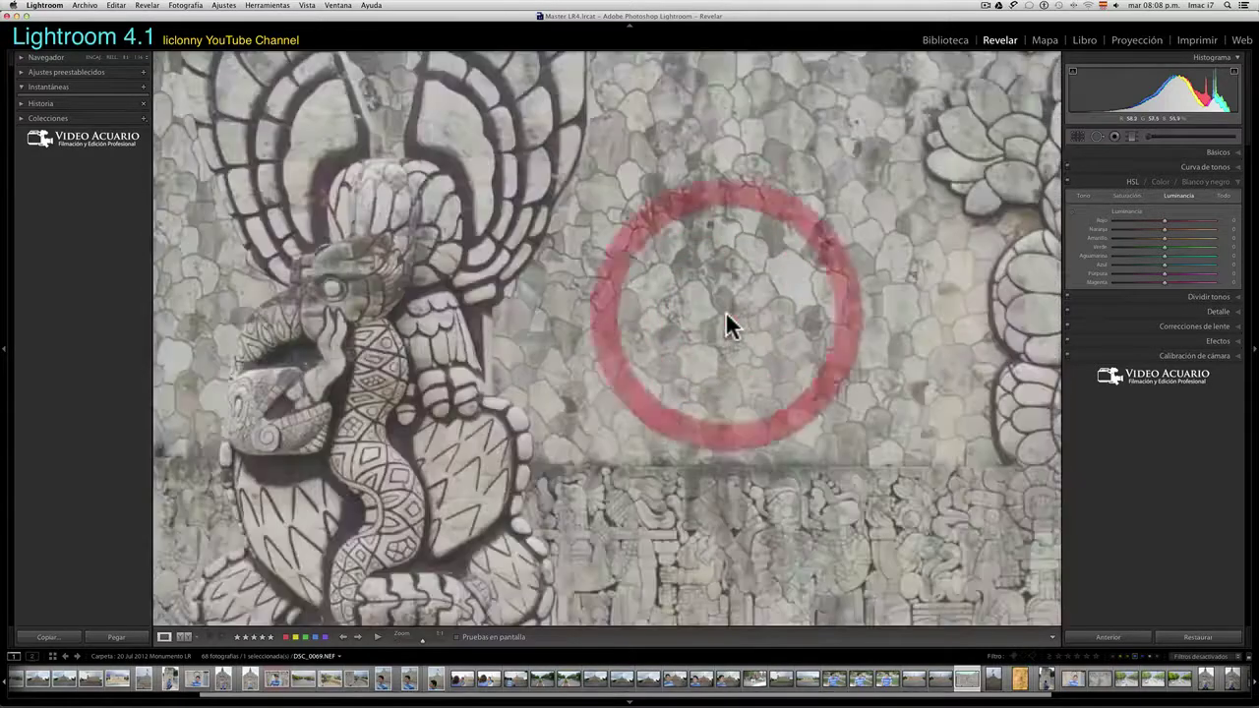
left_click(728, 328)
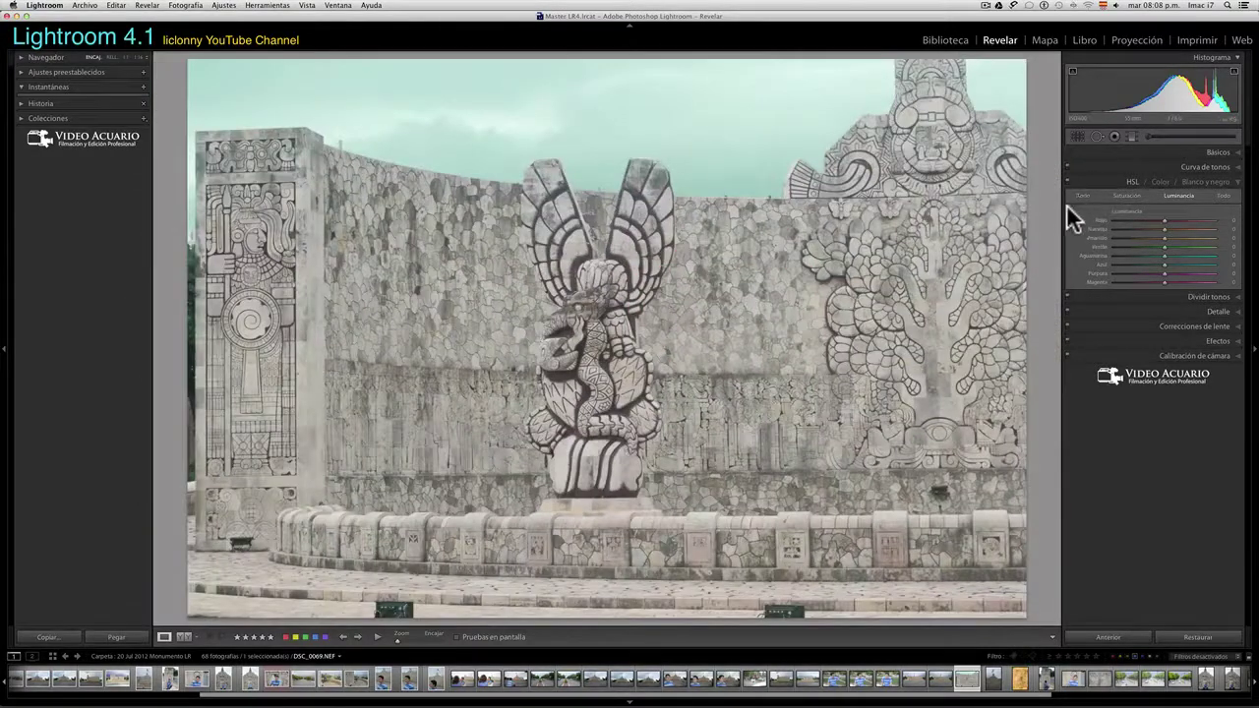
left_click(1071, 210)
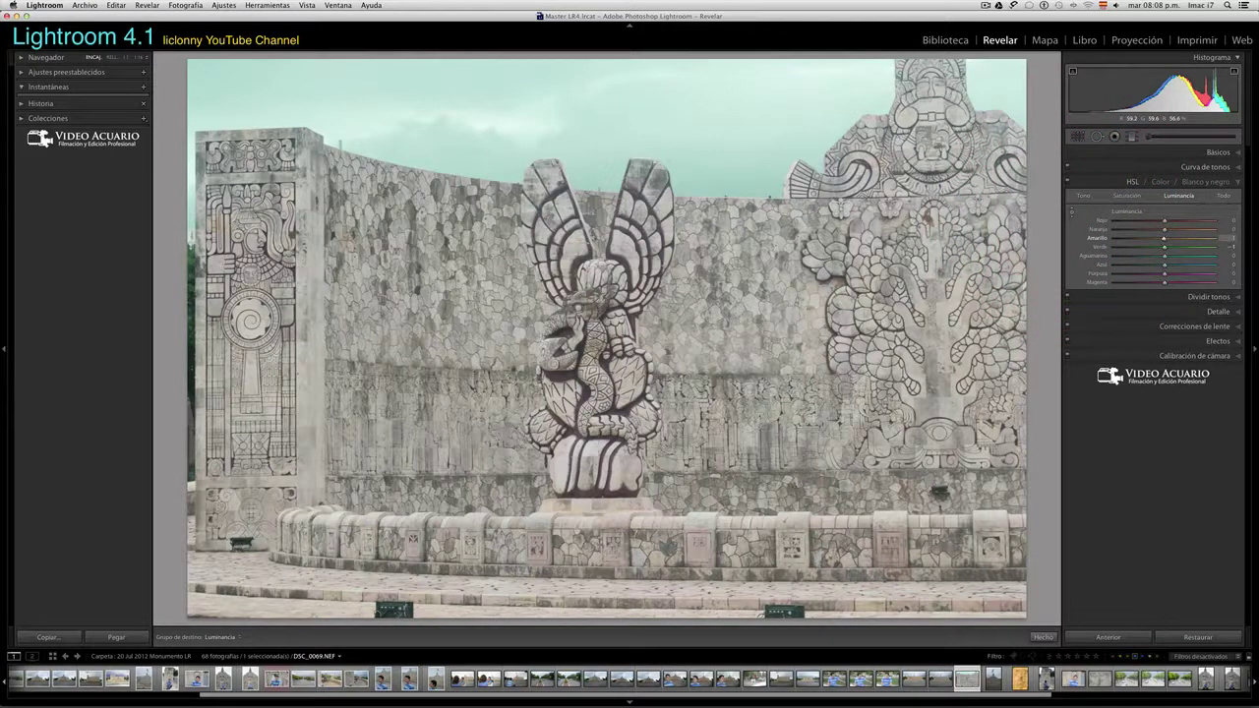
mouse_move(548, 497)
left_mouse_down()
mouse_move(548, 508)
mouse_move(548, 414)
mouse_move(548, 433)
left_mouse_up()
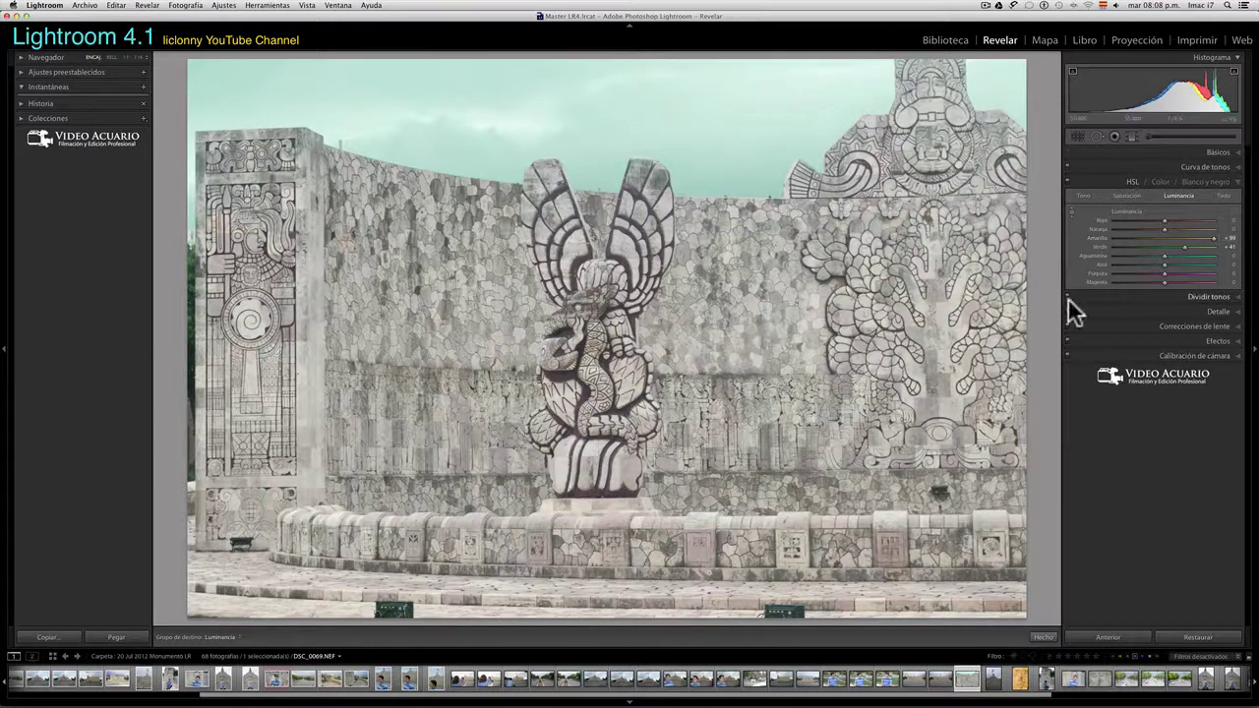
left_click(1236, 181)
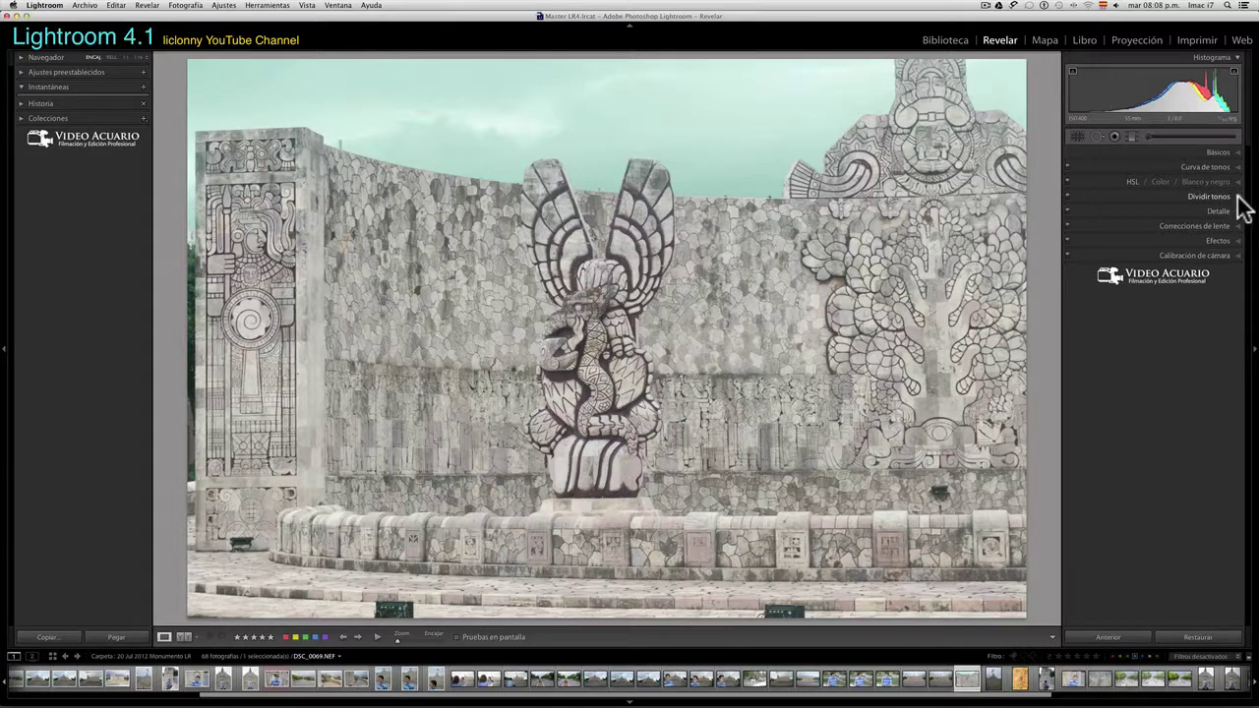
Split-tone highlights to hue 279, saturation 12 and shadows to hue 241, saturation 21.
left_click(1238, 196)
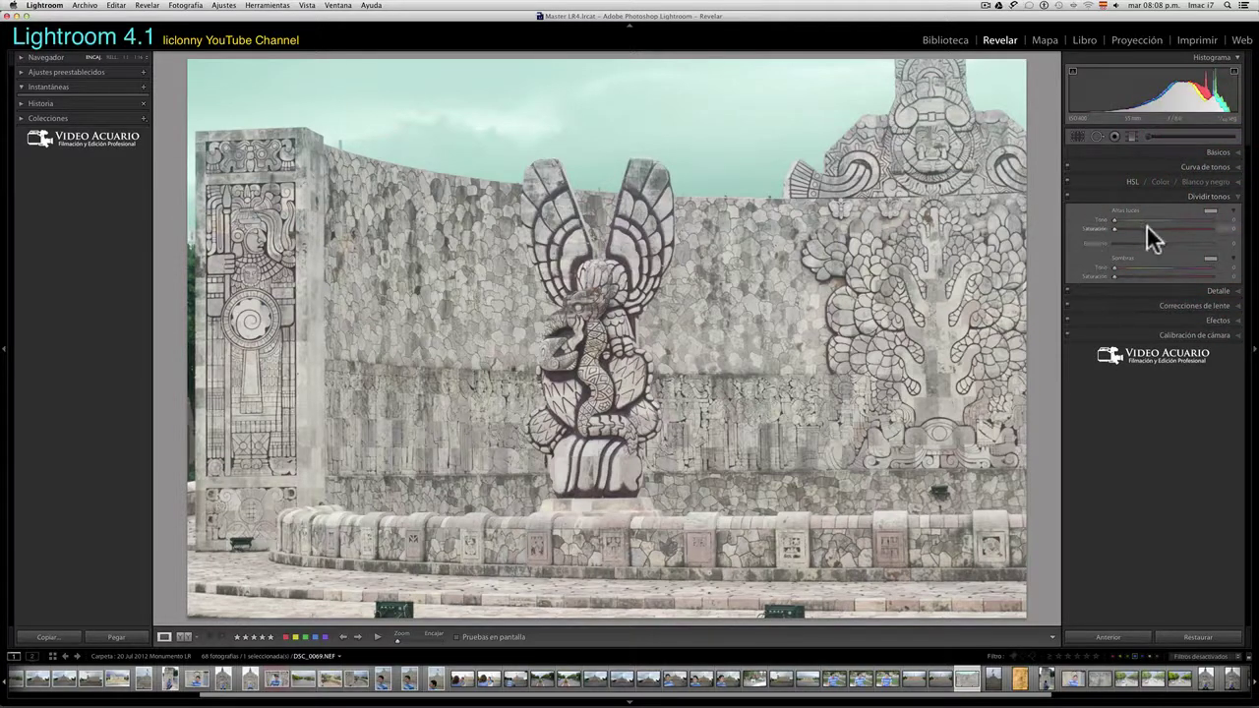
mouse_move(1117, 223)
left_mouse_down()
mouse_move(1194, 222)
mouse_move(1124, 234)
mouse_move(1173, 229)
left_mouse_up()
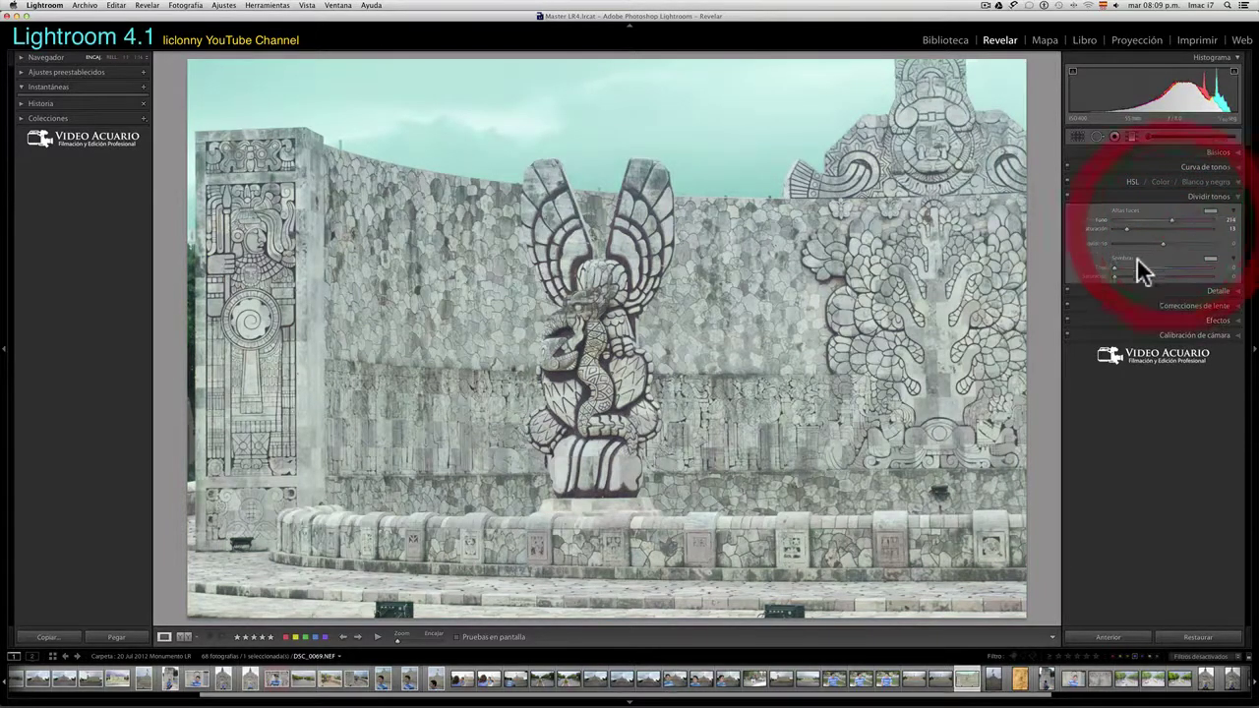
mouse_move(1115, 266)
left_mouse_down()
mouse_move(1149, 273)
mouse_move(1133, 285)
mouse_move(1152, 273)
mouse_move(1167, 281)
mouse_move(1107, 288)
mouse_move(1175, 272)
mouse_move(1118, 281)
mouse_move(1161, 281)
left_mouse_up()
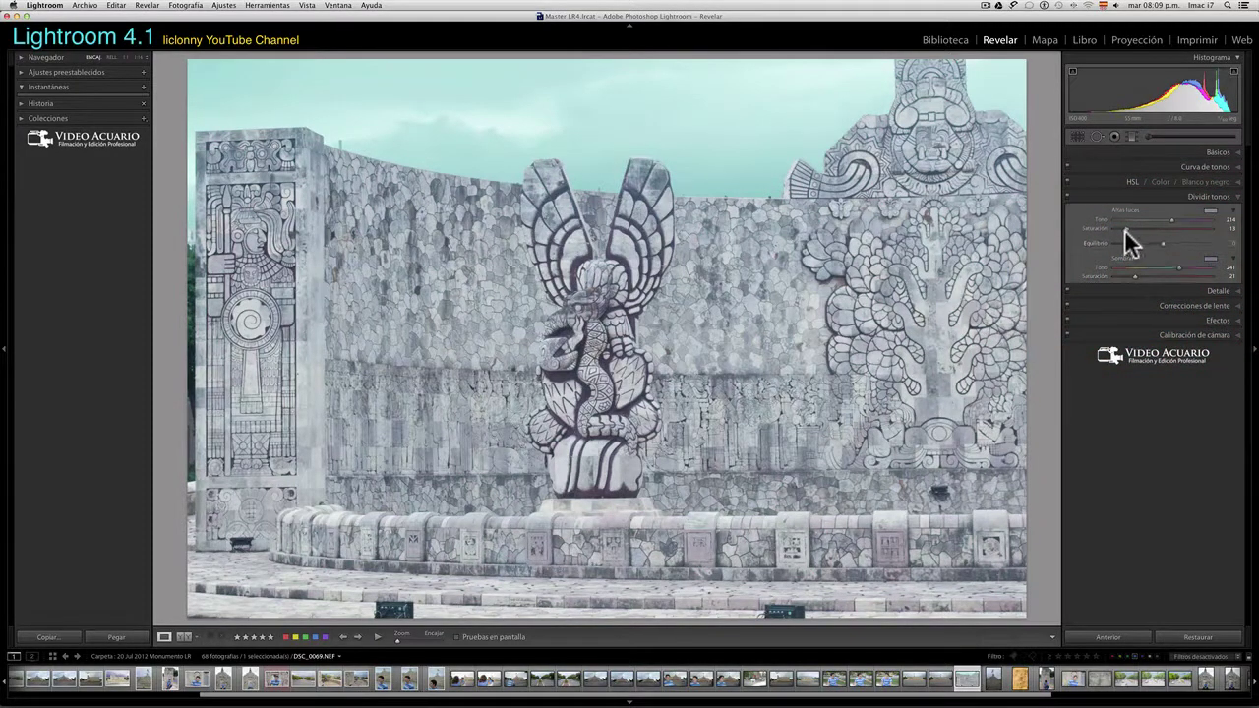
mouse_move(1124, 229)
left_mouse_down()
mouse_move(1152, 240)
mouse_move(1125, 236)
mouse_move(1147, 224)
mouse_move(1118, 224)
mouse_move(1186, 224)
mouse_move(1159, 246)
mouse_move(1126, 246)
mouse_move(1200, 246)
mouse_move(1130, 246)
mouse_move(1164, 244)
left_mouse_up()
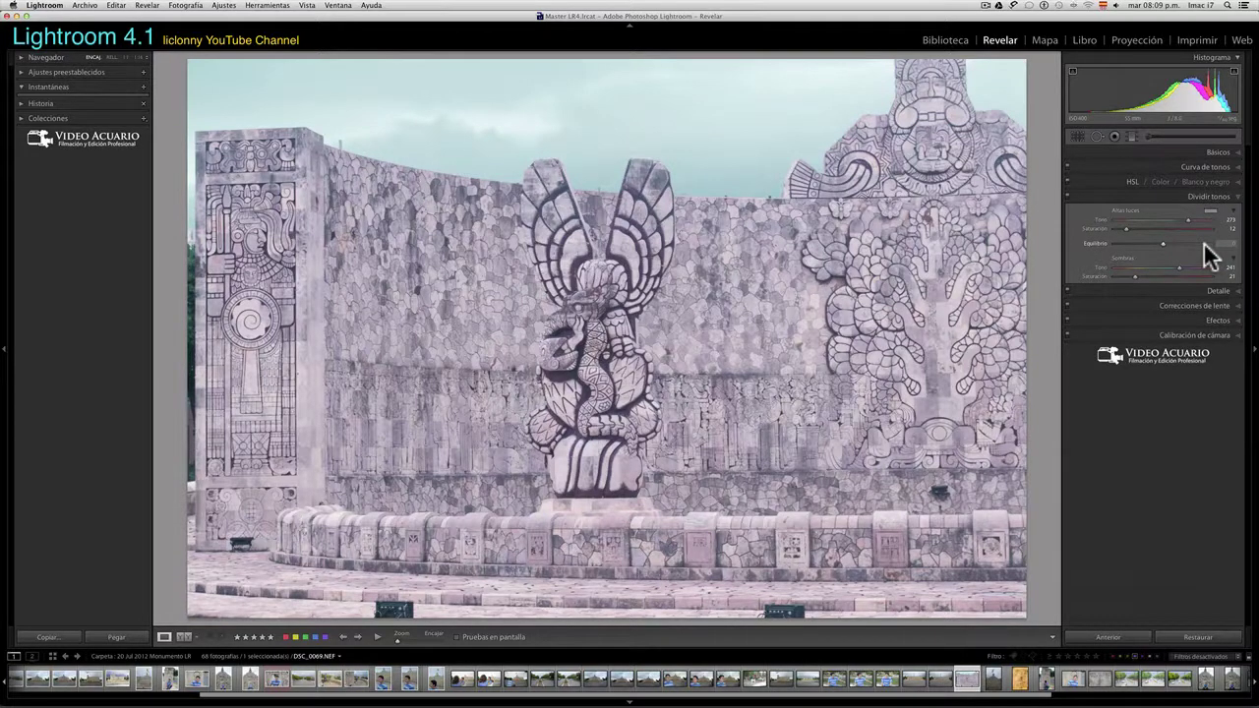
Set Exposure +0.05, lower Highlights, raise Whites to 26 and warm Temperature to 5461.
left_click(1239, 198)
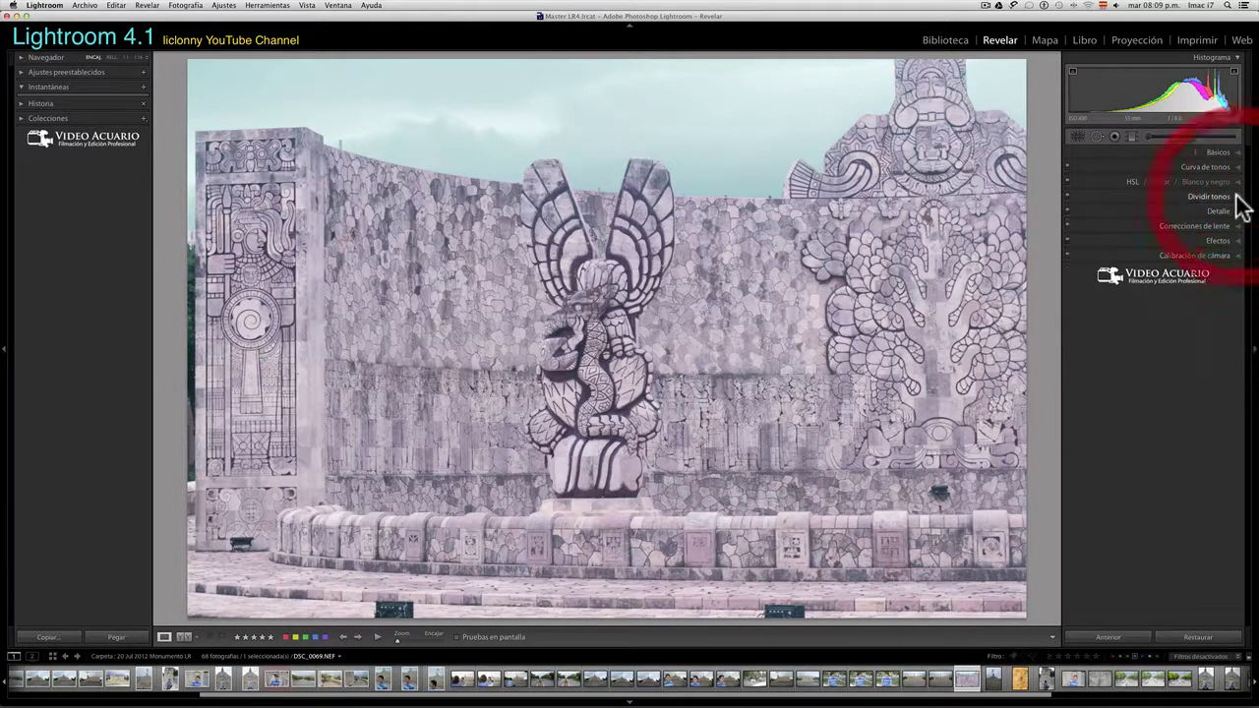
left_click(1238, 154)
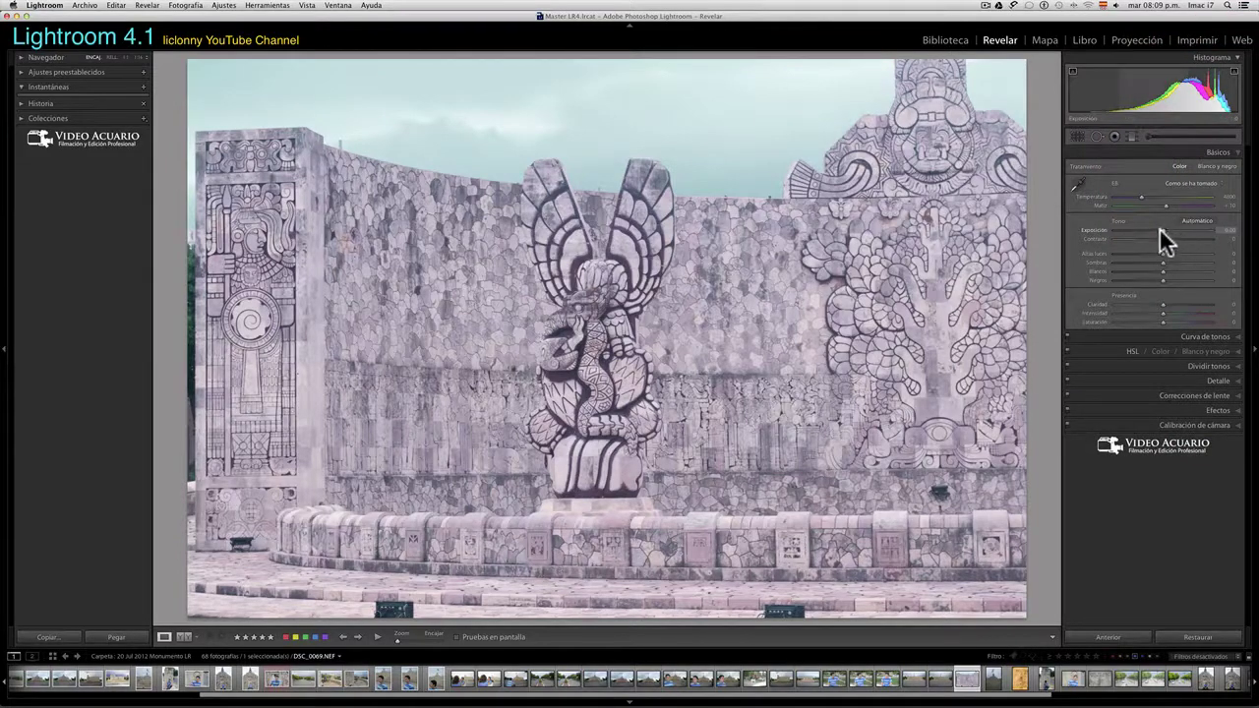
left_click(1159, 230)
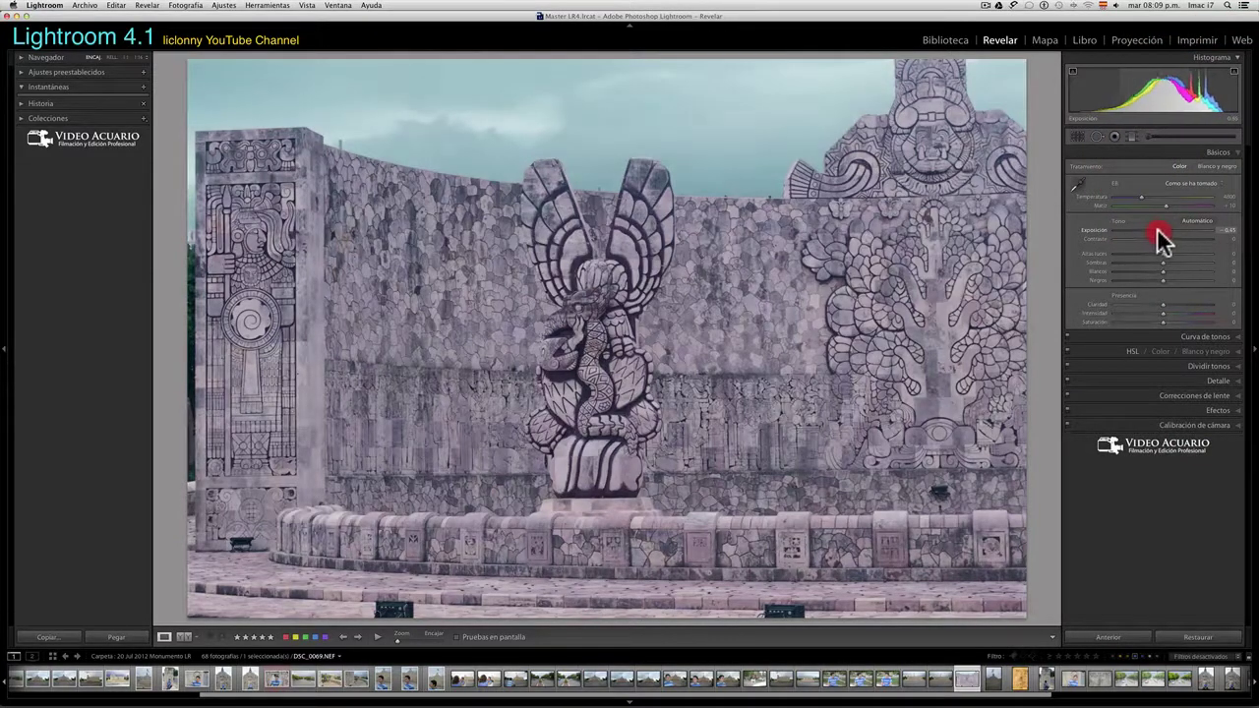
left_click_drag(1158, 229, 1176, 241)
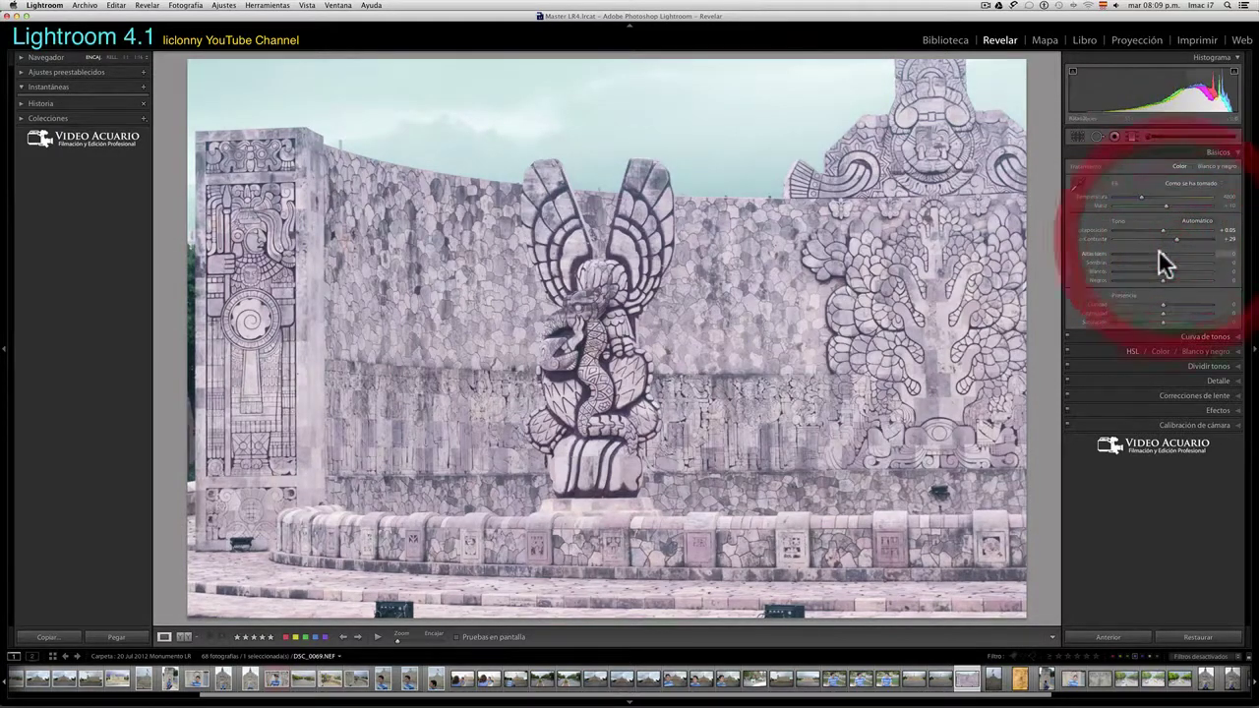
mouse_move(1161, 254)
left_mouse_down()
mouse_move(1186, 256)
mouse_move(1144, 256)
mouse_move(1164, 261)
mouse_move(1149, 266)
left_mouse_up()
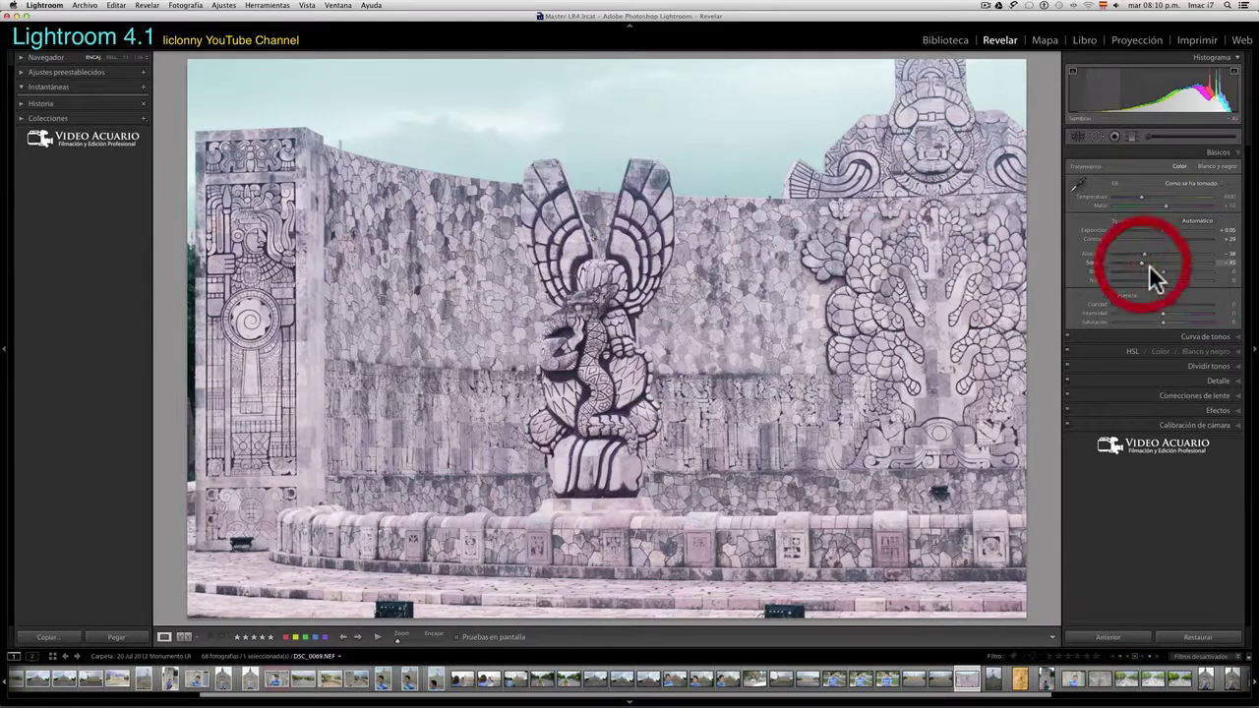
mouse_move(1155, 274)
left_mouse_down()
mouse_move(1129, 281)
mouse_move(1157, 282)
mouse_move(1184, 304)
mouse_move(1170, 322)
left_mouse_up()
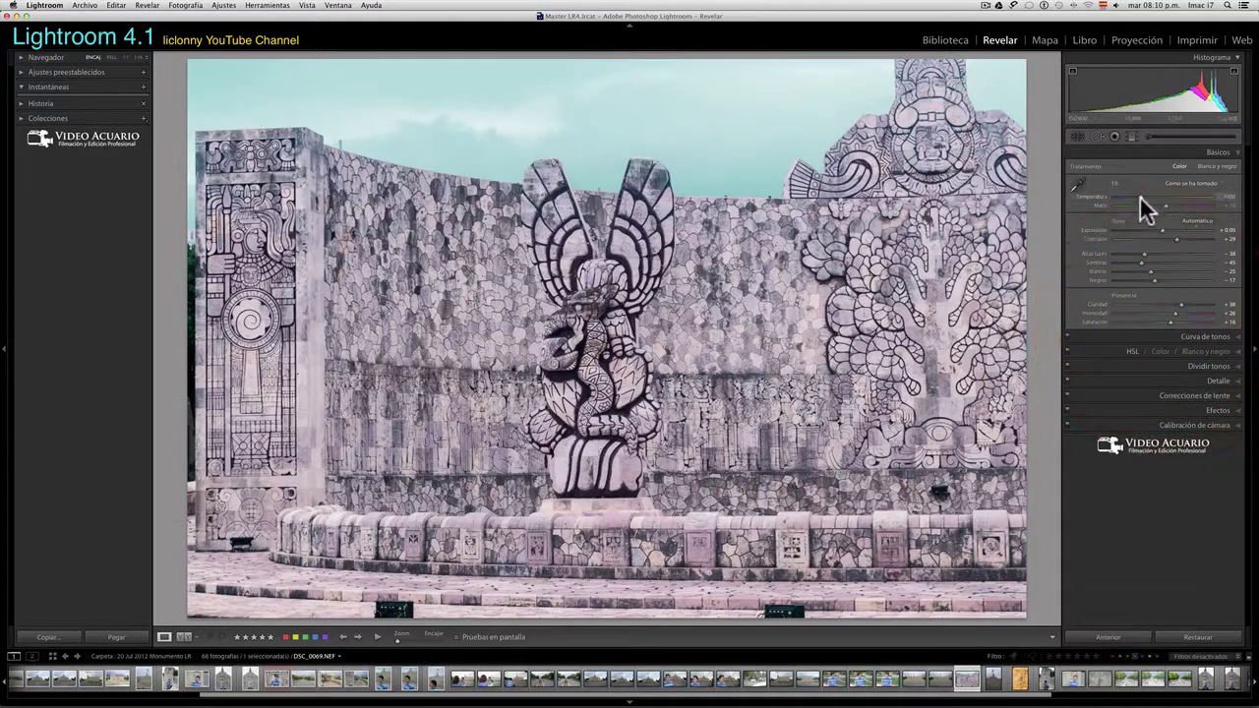
left_click_drag(1143, 196, 1162, 202)
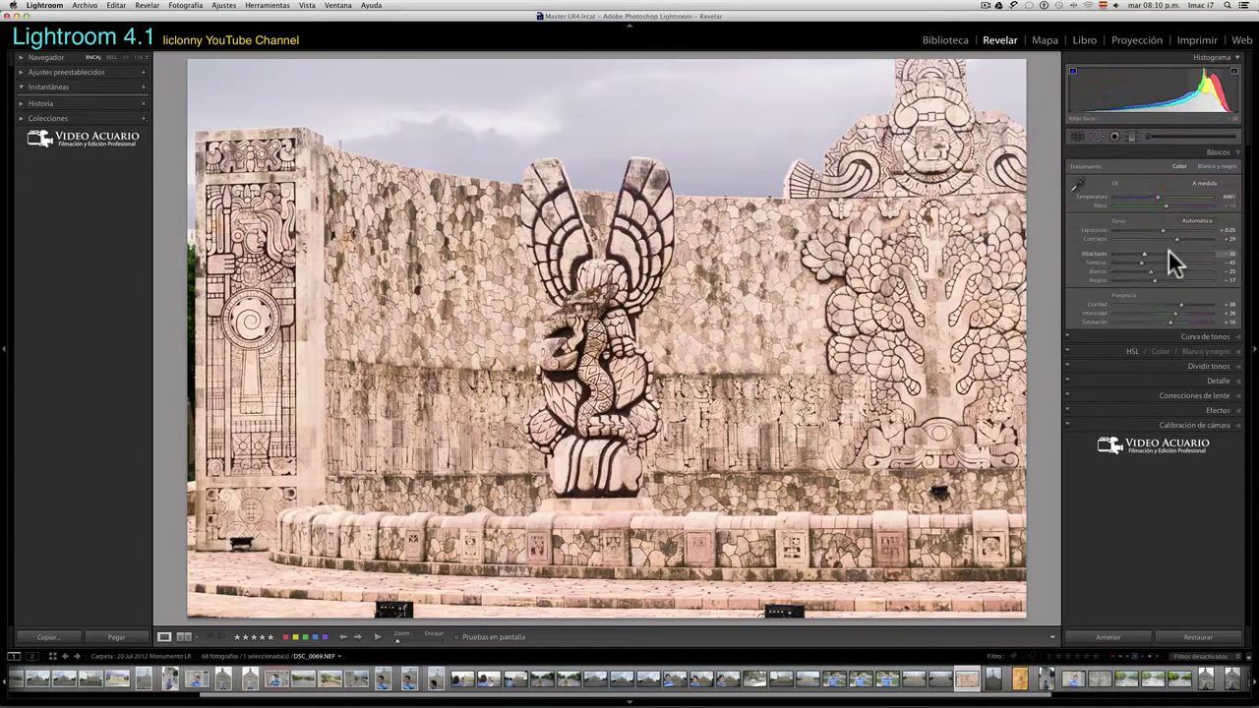
Mute orange saturation and raise Yellow saturation to about +88 using the targeted tool.
left_click(1234, 153)
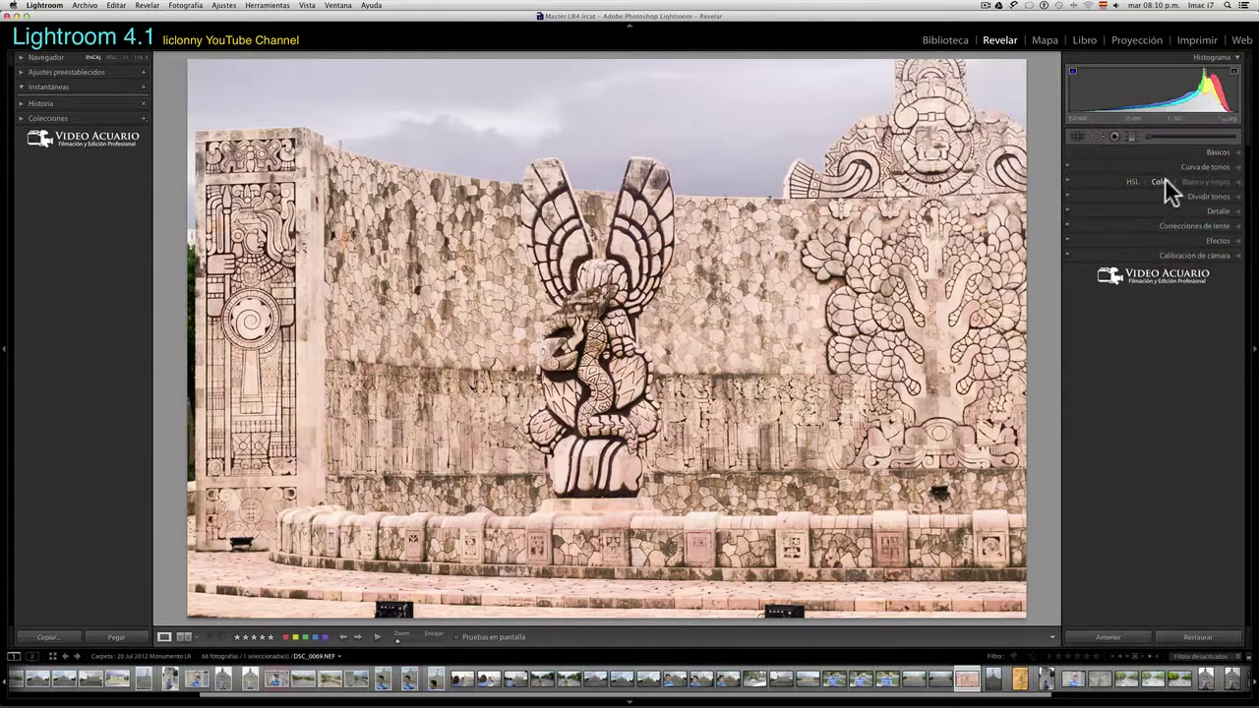
left_click(1128, 181)
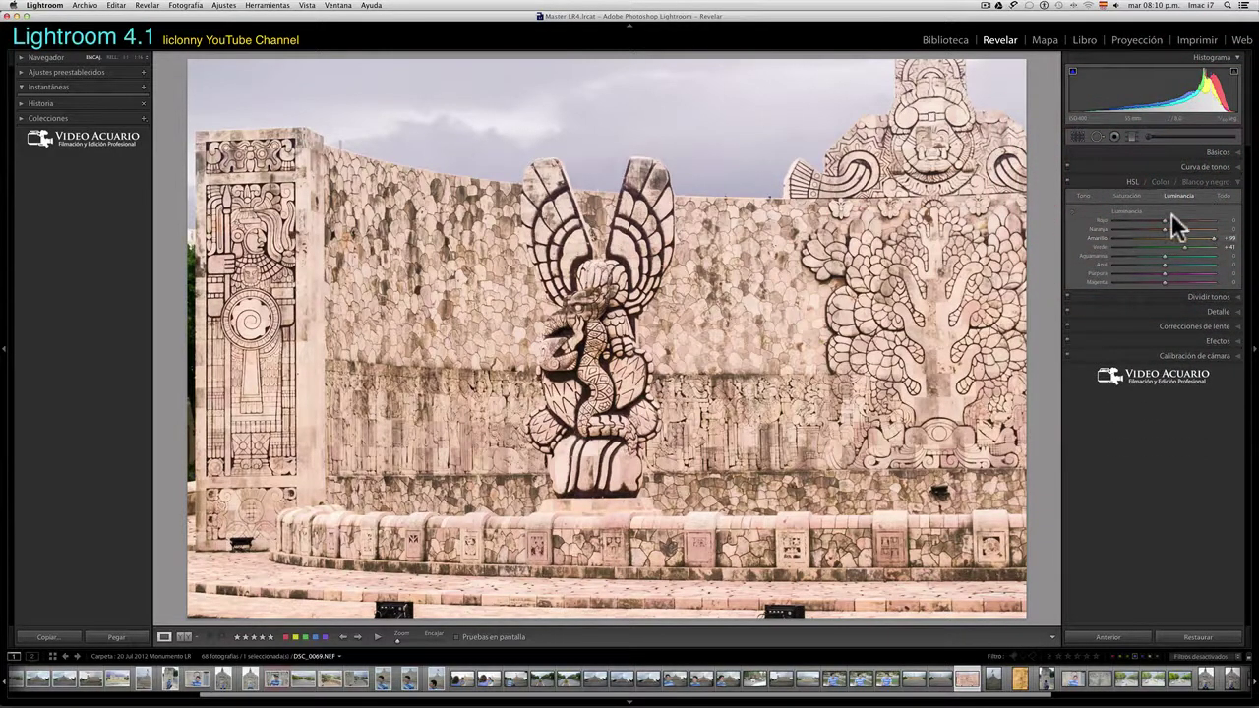
left_click(1133, 194)
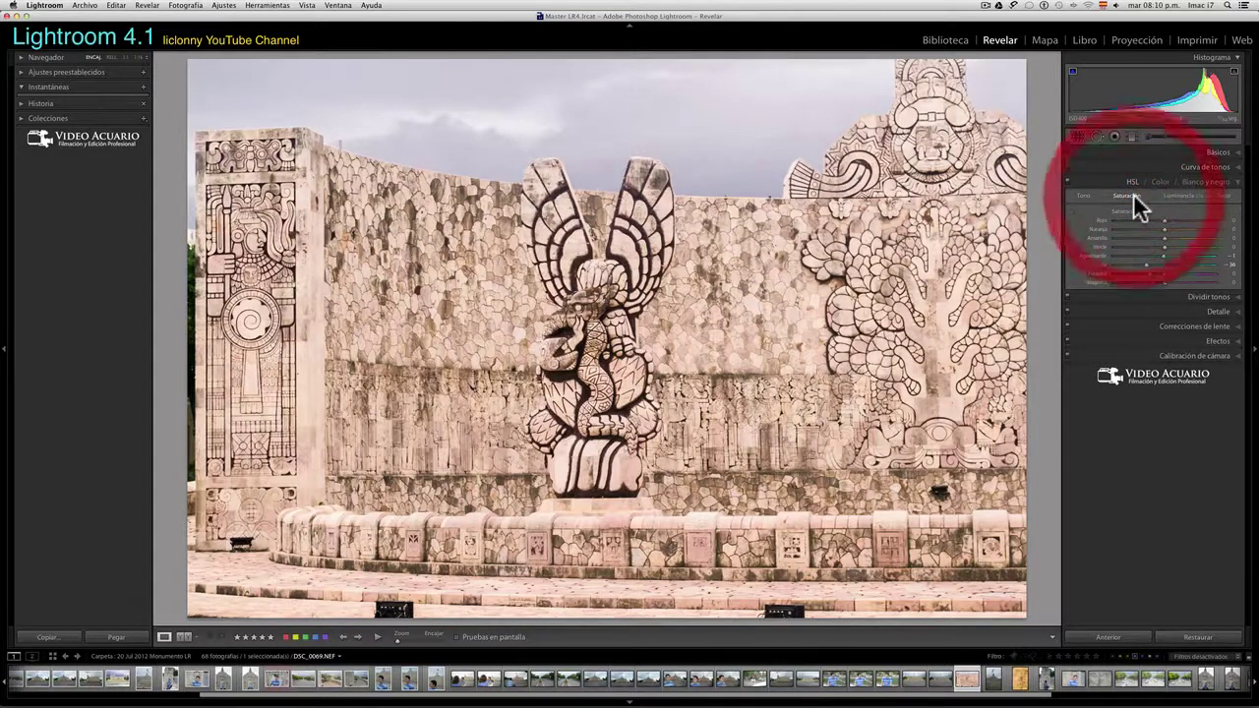
left_click(1073, 212)
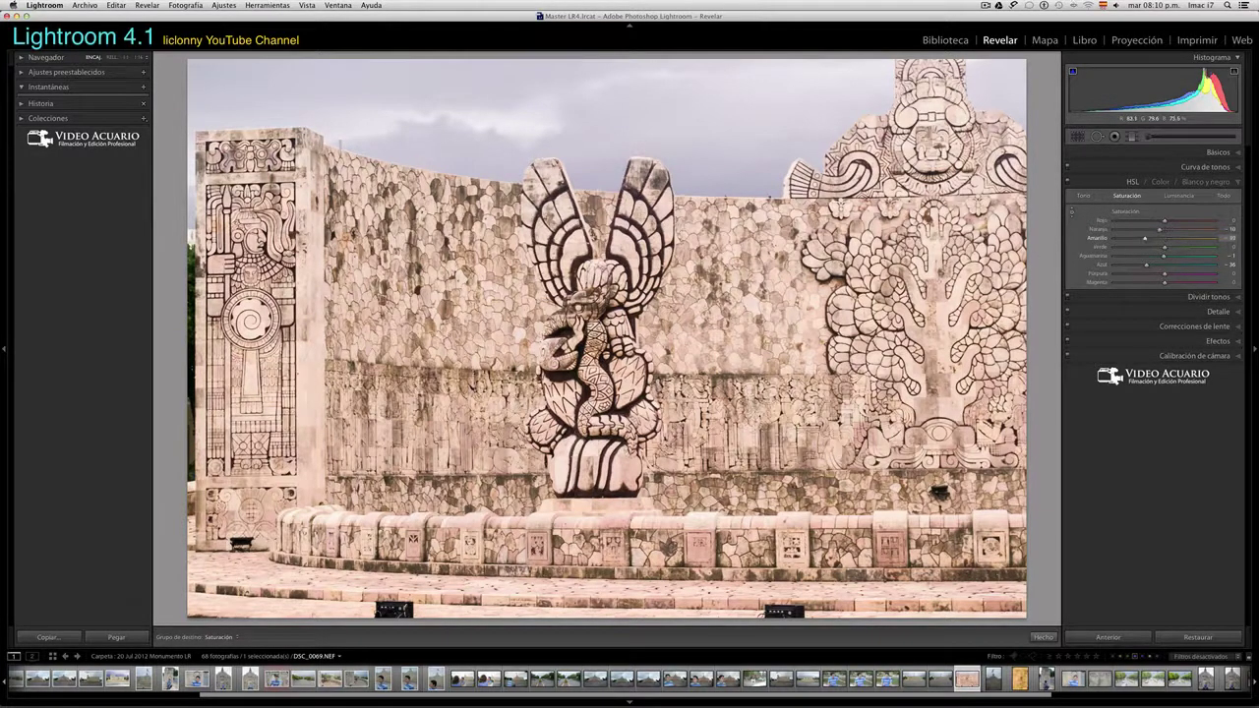
mouse_move(590, 345)
left_mouse_down()
mouse_move(590, 394)
mouse_move(591, 325)
mouse_move(591, 443)
left_mouse_up()
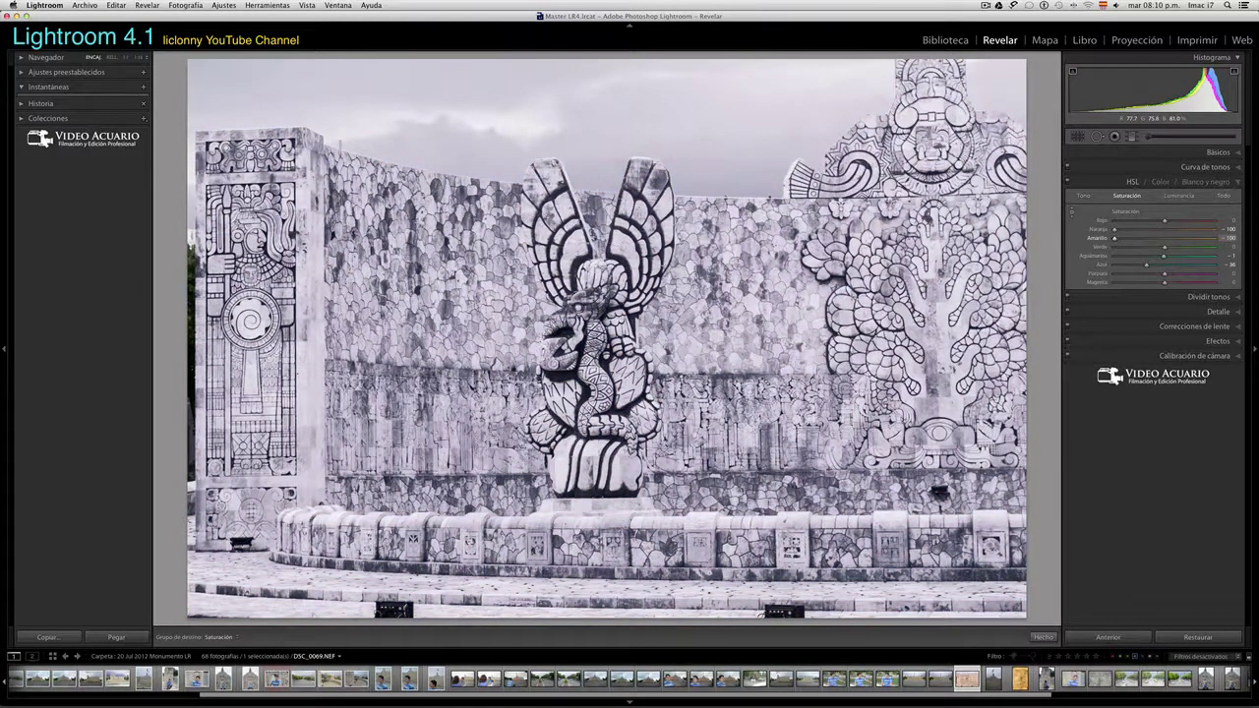
left_click_drag(413, 413, 413, 325)
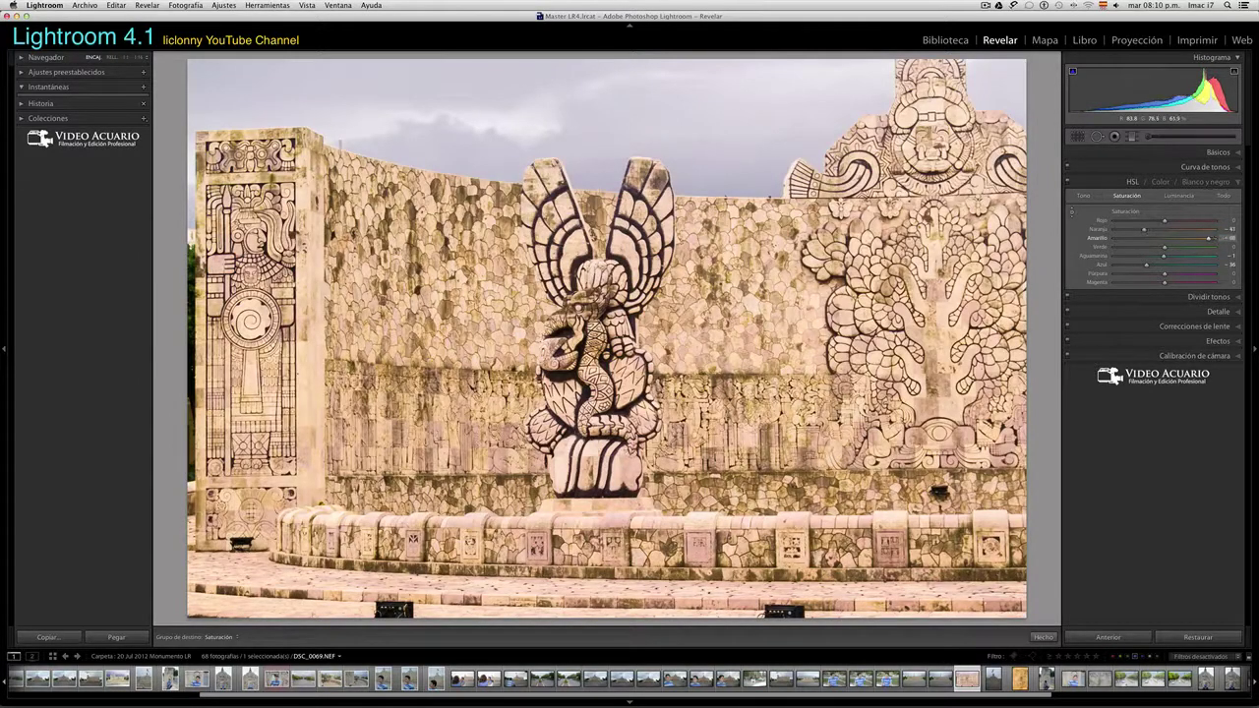
left_click(1242, 184)
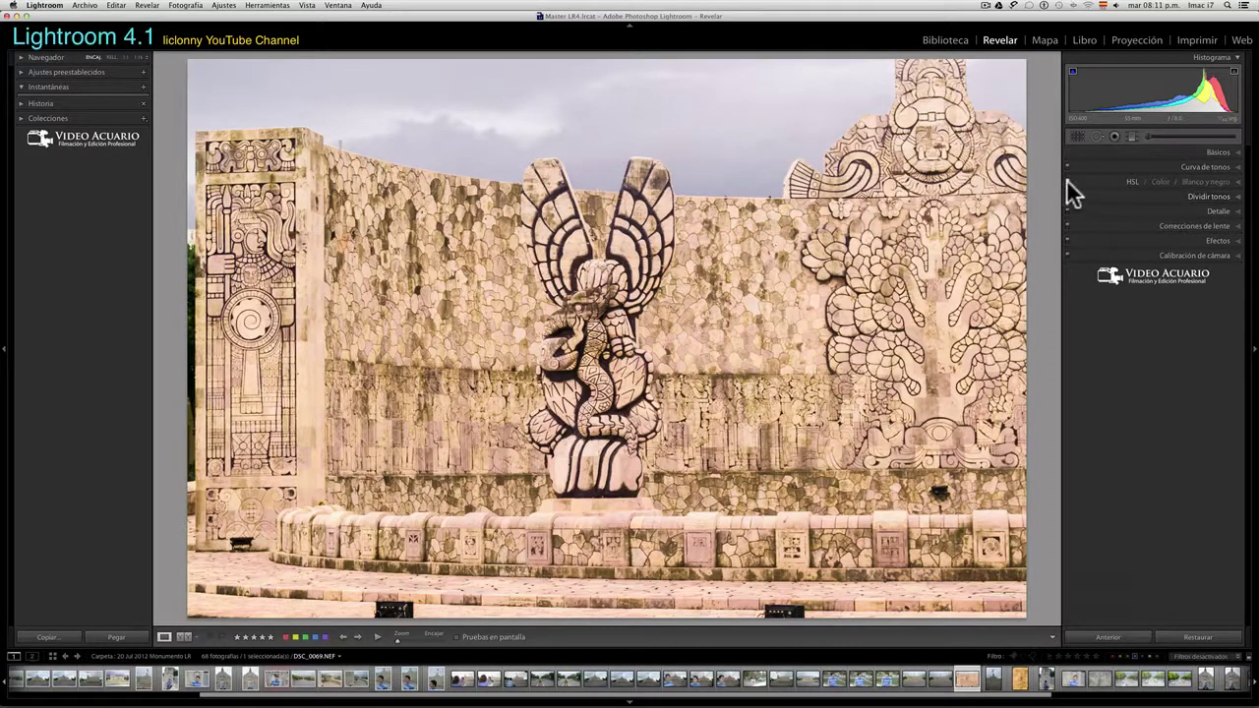
Toggle the HSL adjustments off and back on to compare the photo before and after.
left_click(1132, 186)
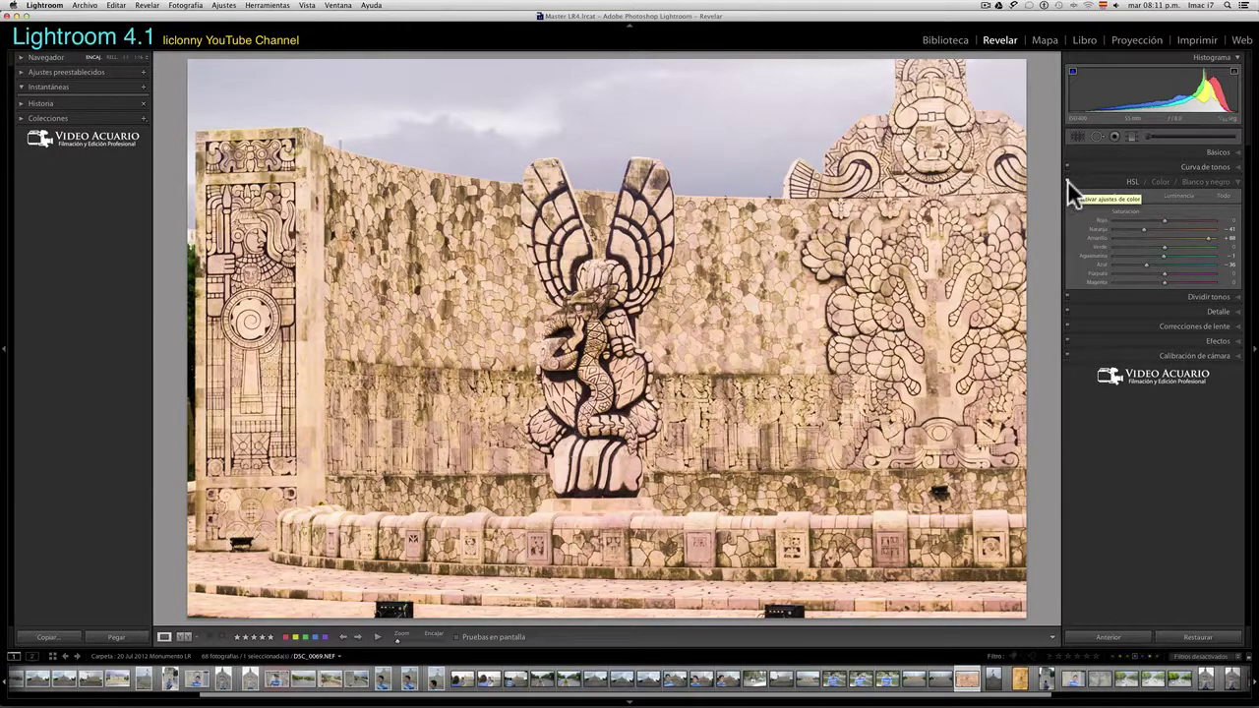
left_click(1070, 186)
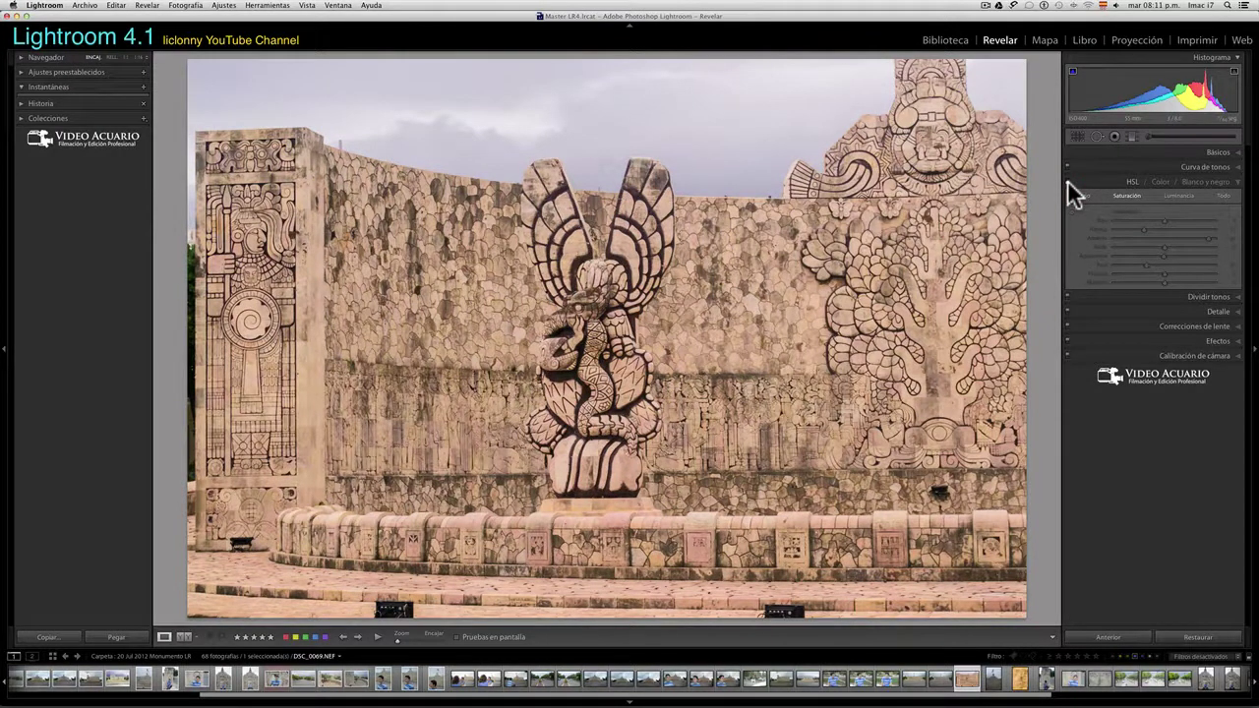
left_click(1069, 183)
left_click(1068, 181)
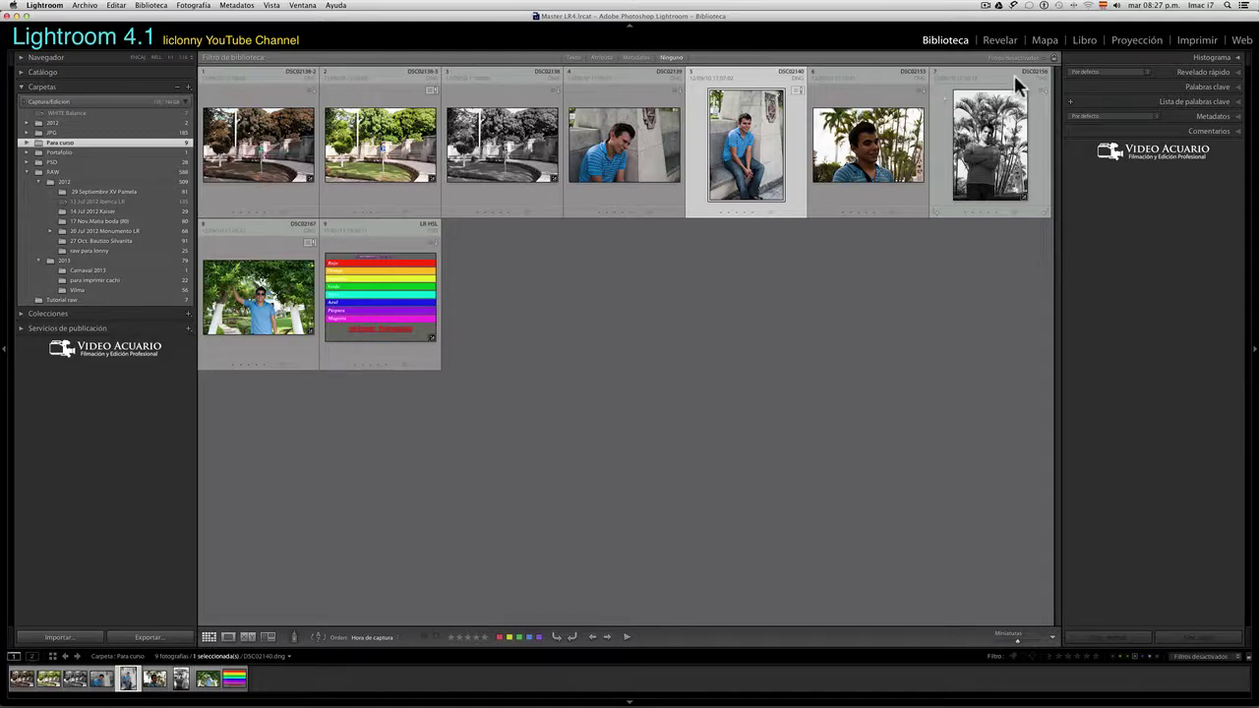
Open the seated-man portrait from 'Para curso' in the Develop (Revelar) module.
double_click(763, 165)
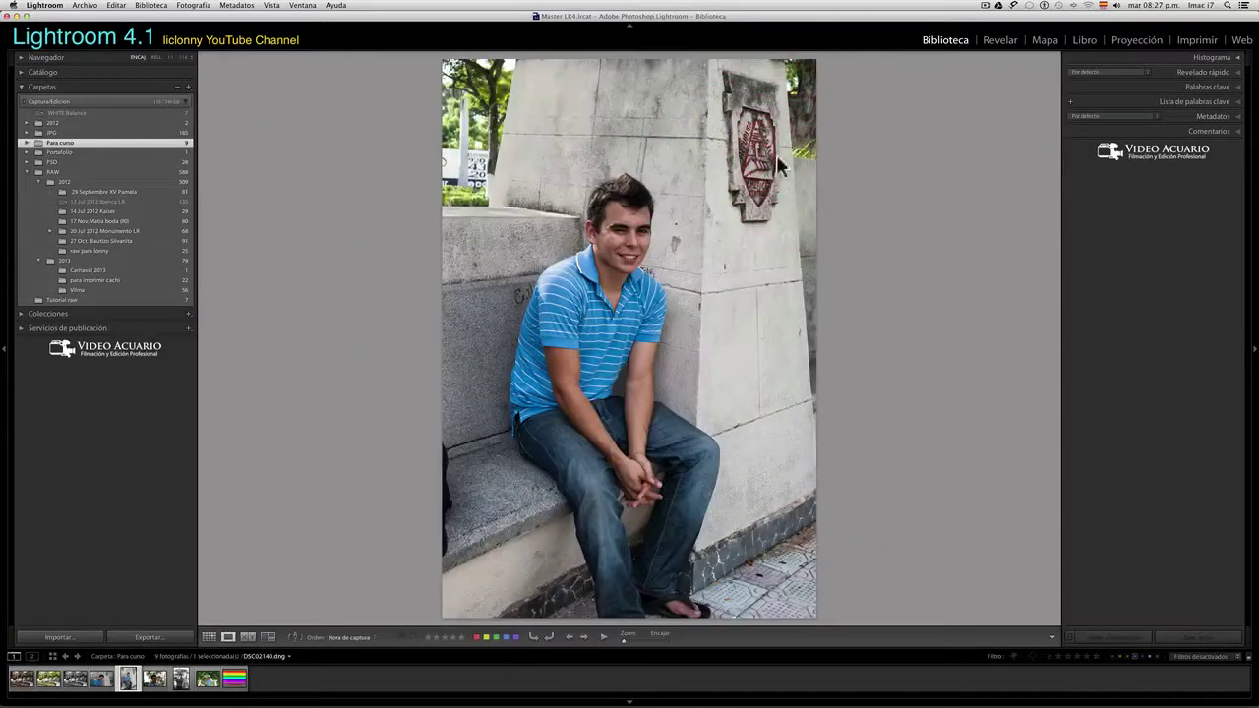
left_click(997, 42)
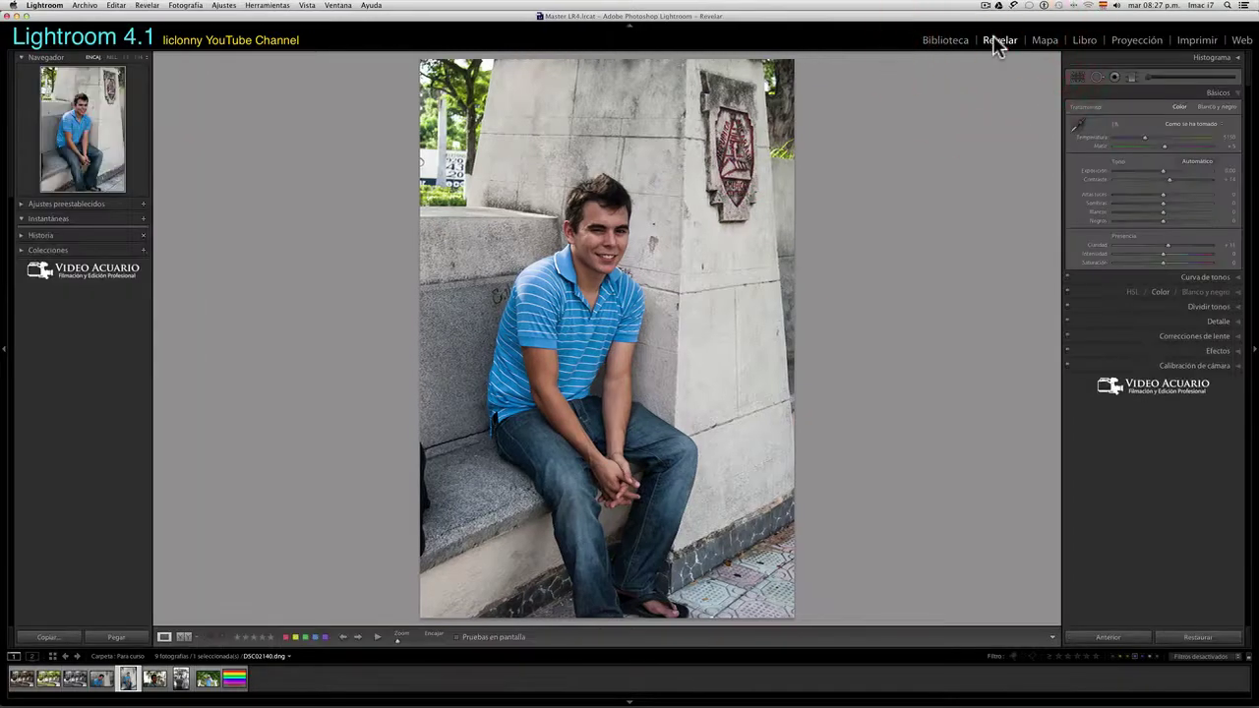
Convert the seated portrait to black and white (auto mix: Red -9, Orange -18, Yellow -22, Green -26).
left_click(1239, 93)
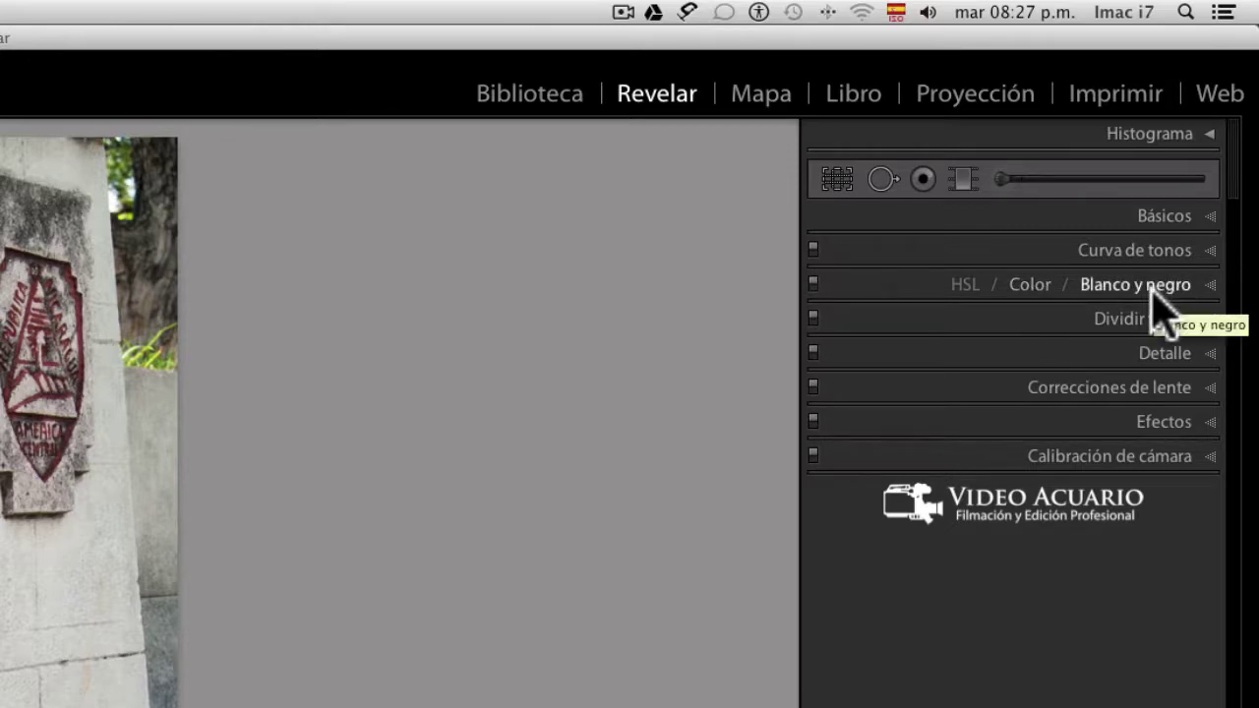
left_click(1207, 218)
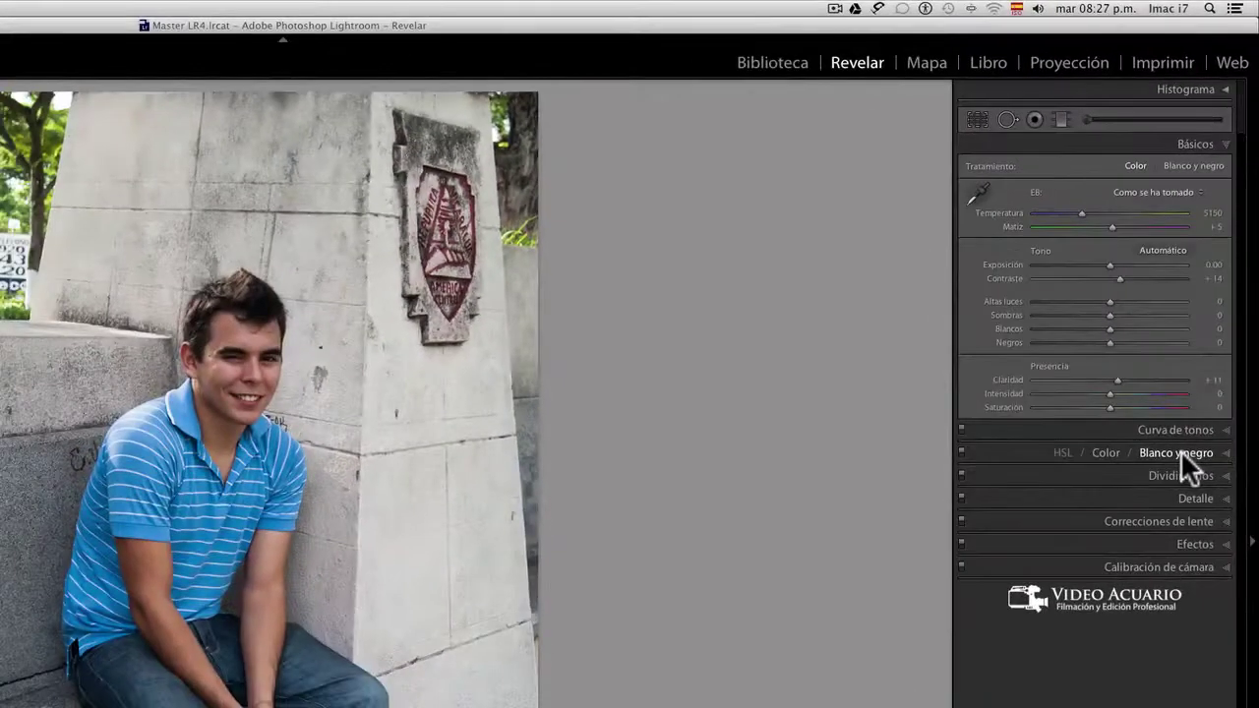
left_click(1180, 452)
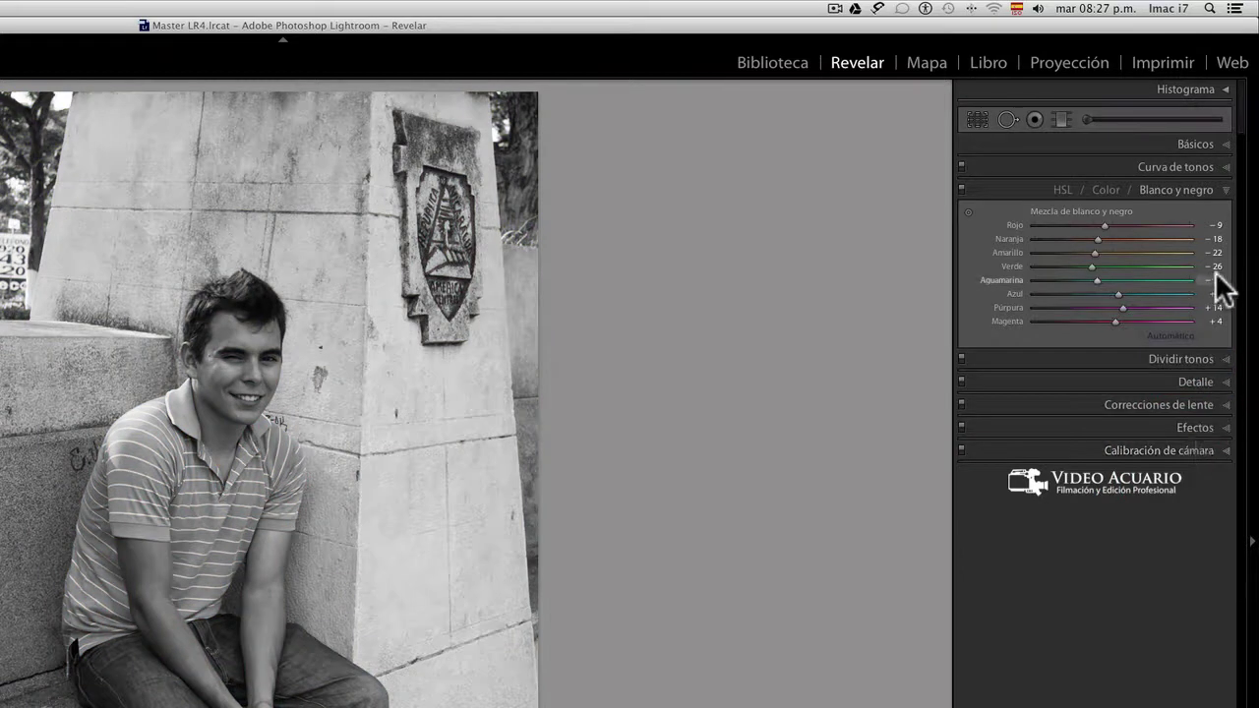
Return the seated portrait to Color treatment, with hue, saturation and luminance adjustments at 0.
left_click(1224, 146)
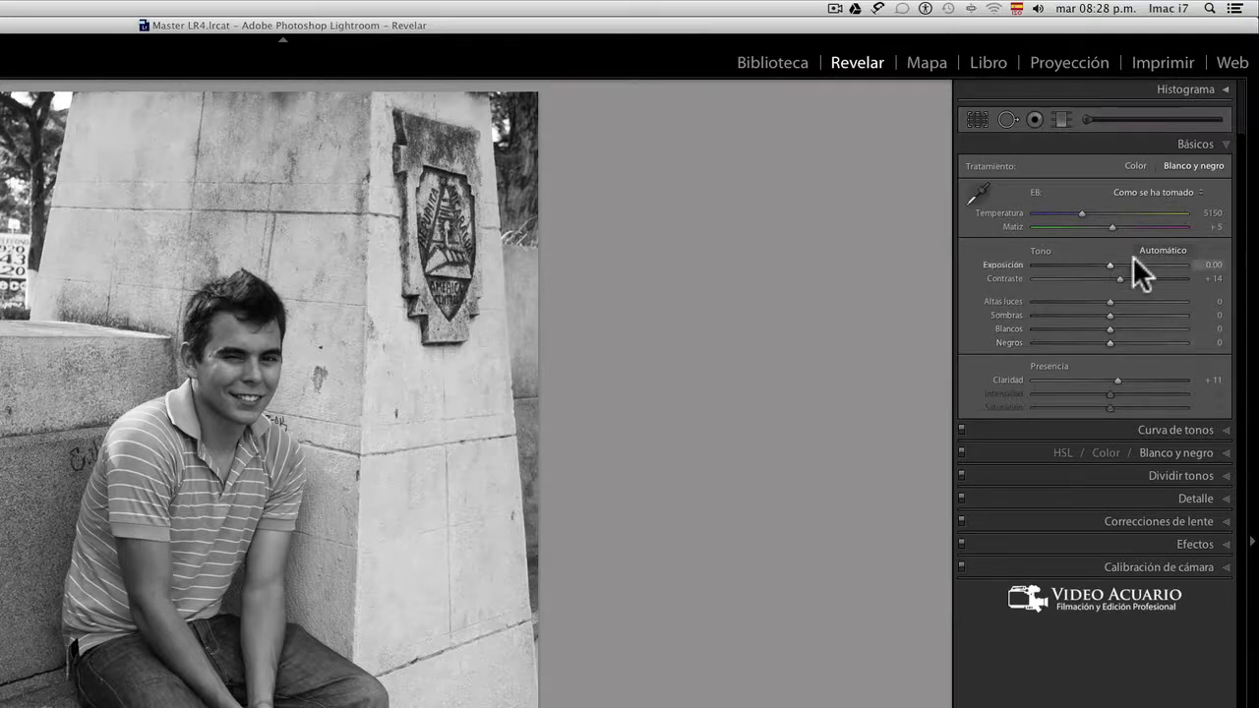
left_click(1108, 453)
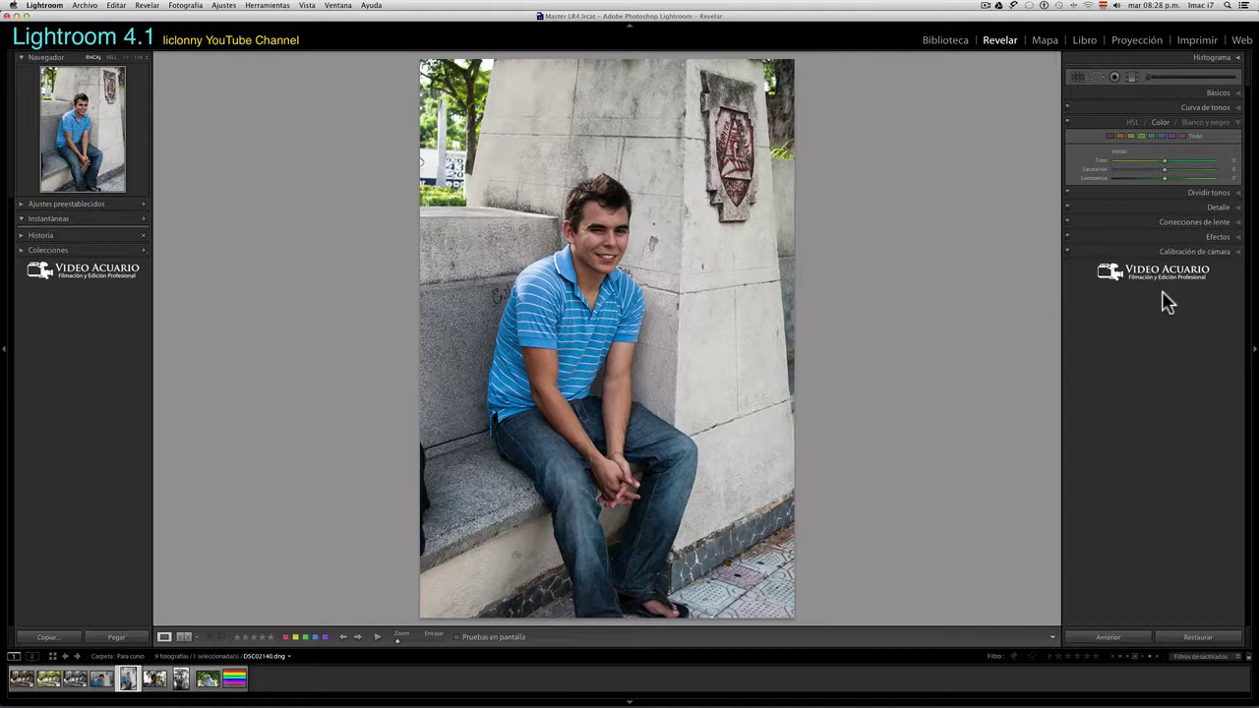
key("v")
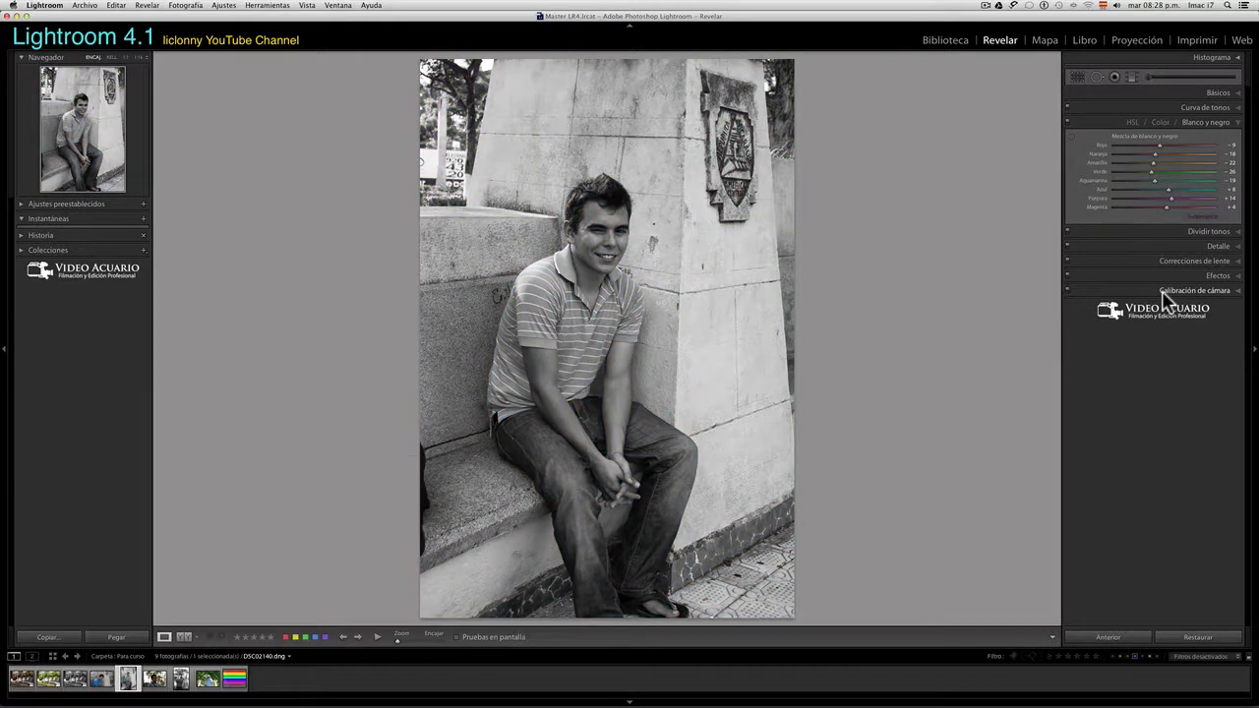
key("v")
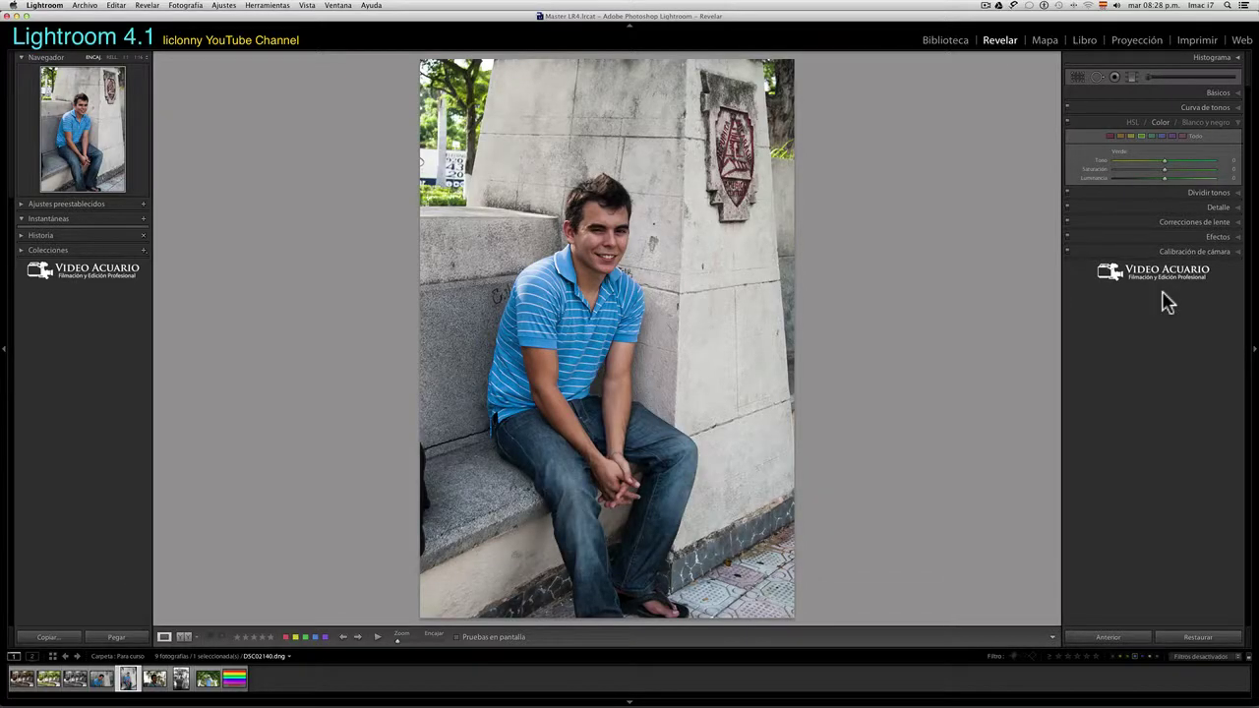
key("v")
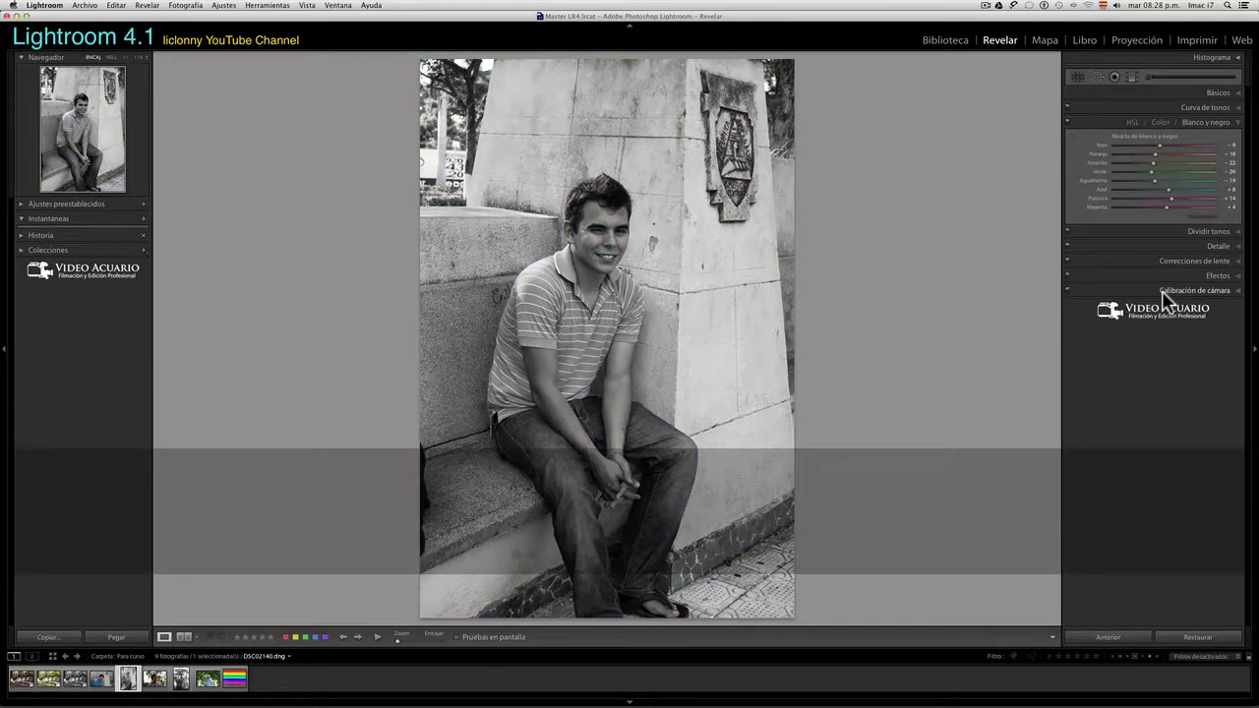
key("v")
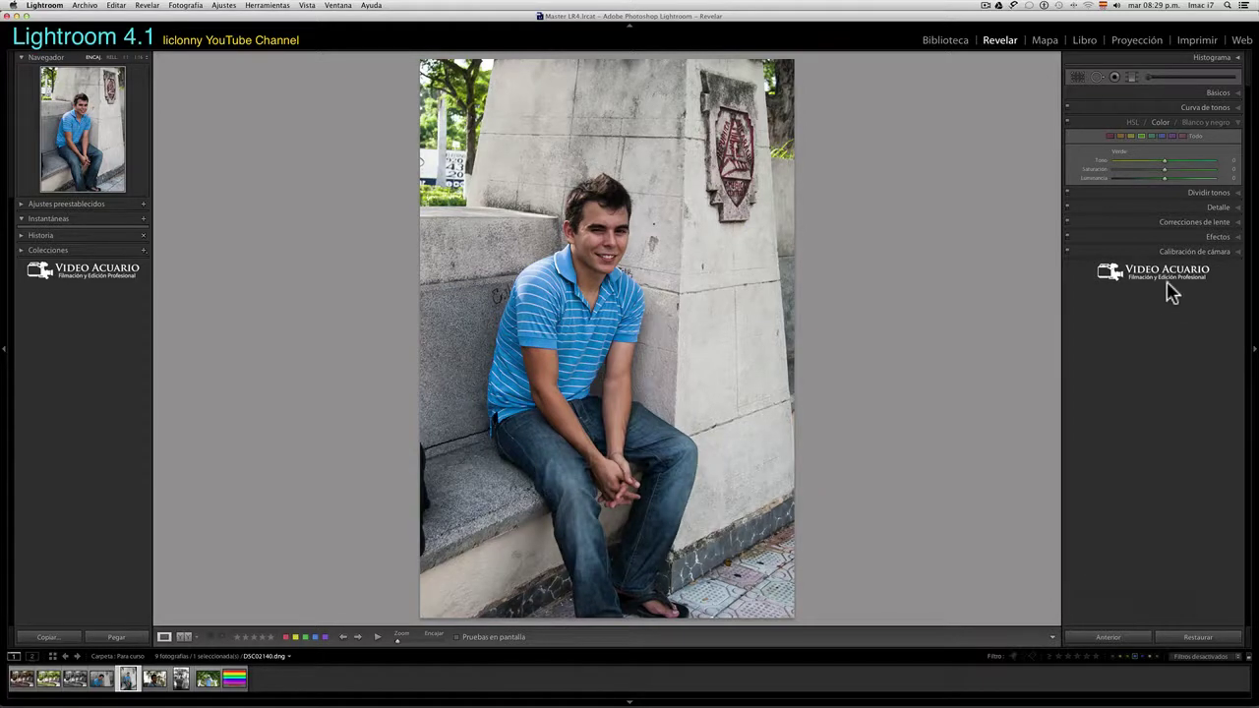
Pull Saturación in Básicos down to -100 so the portrait looks grayscale.
left_click(1236, 124)
left_click(1237, 94)
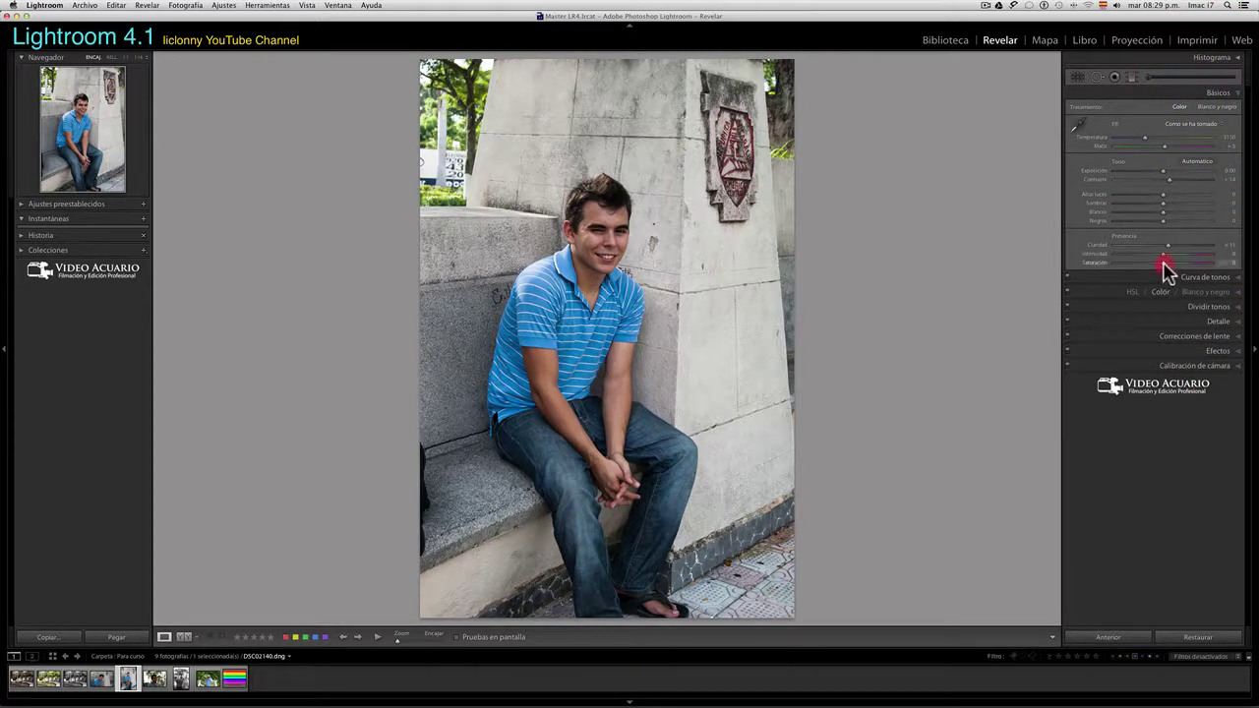
left_click_drag(1164, 264, 1099, 268)
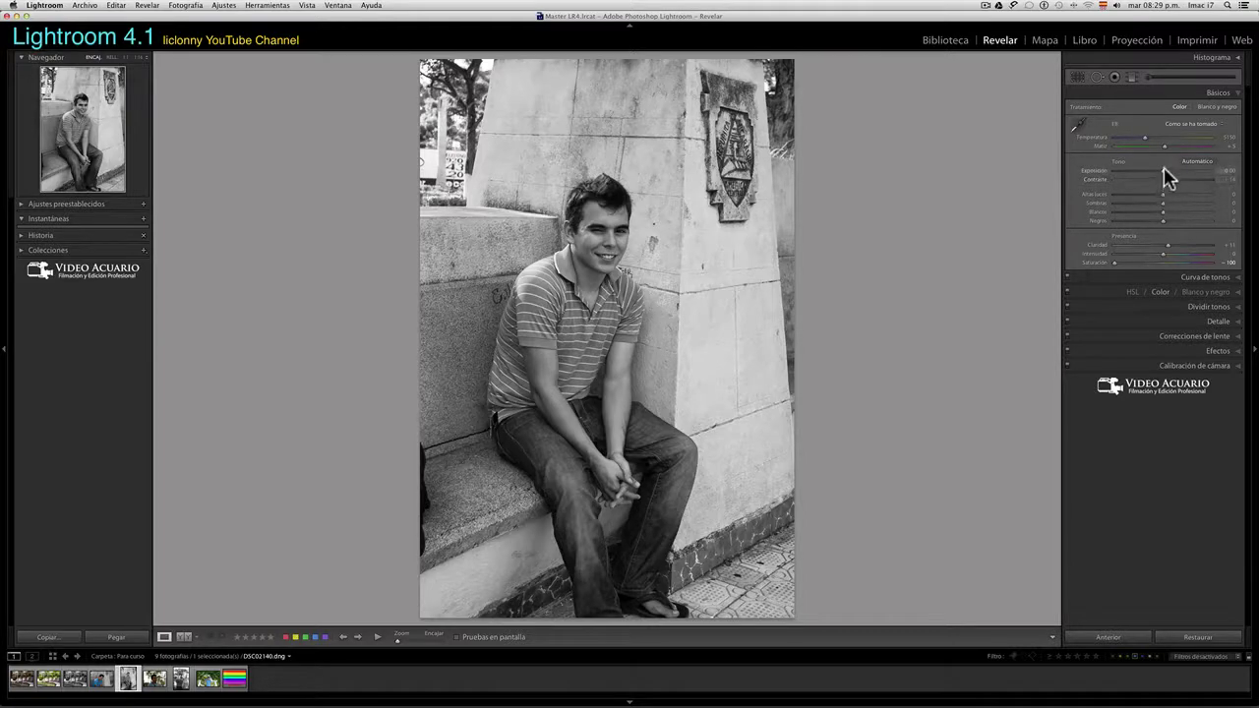
Tone the grayscale portrait: exposure +0.50, contrast +45, shadows +30, deeper blacks, lower vibrance, clarity 0.
left_click_drag(1163, 172, 1170, 174)
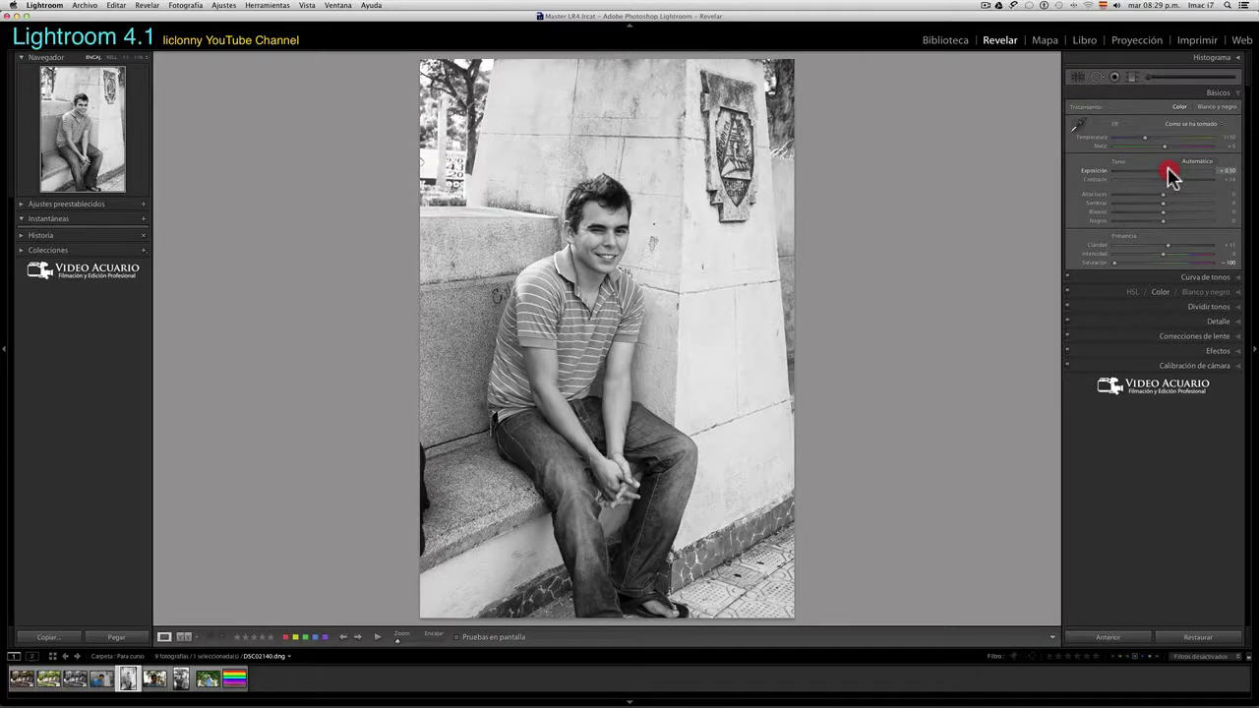
mouse_move(1172, 183)
left_mouse_down()
mouse_move(1192, 186)
mouse_move(1147, 201)
mouse_move(1159, 208)
mouse_move(1151, 223)
left_mouse_up()
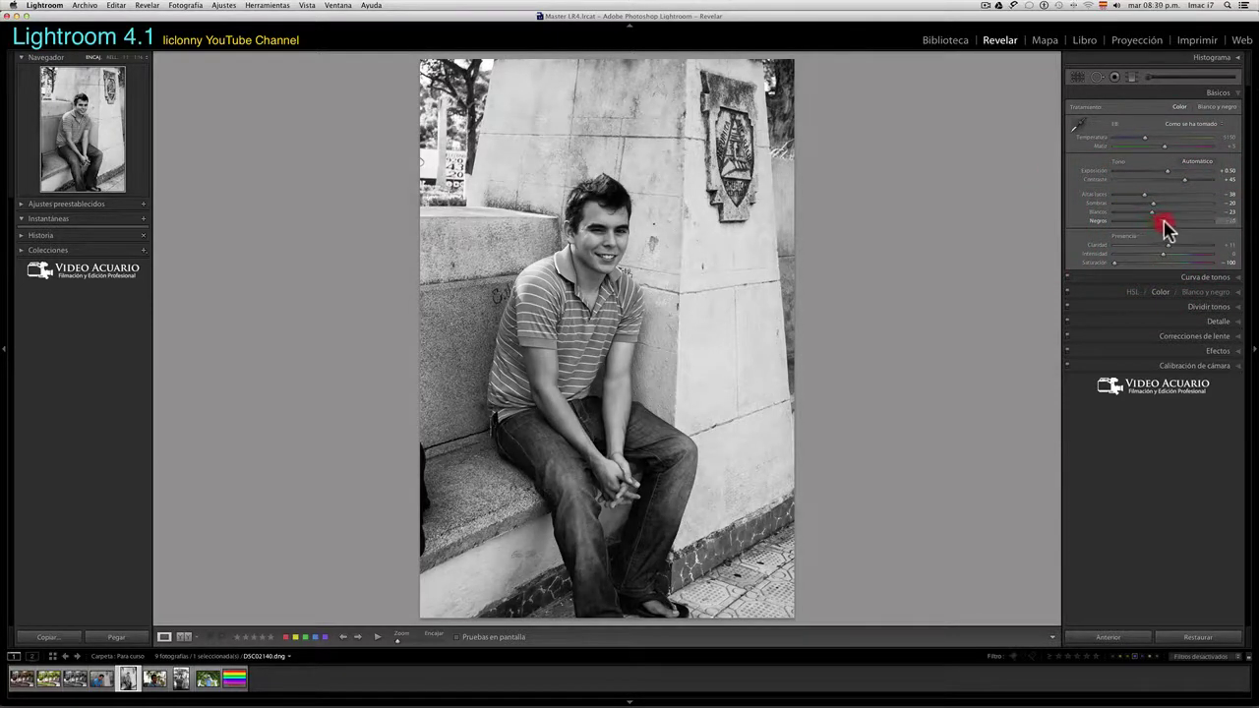
mouse_move(1160, 228)
left_mouse_down()
mouse_move(1157, 254)
mouse_move(1168, 249)
left_mouse_up()
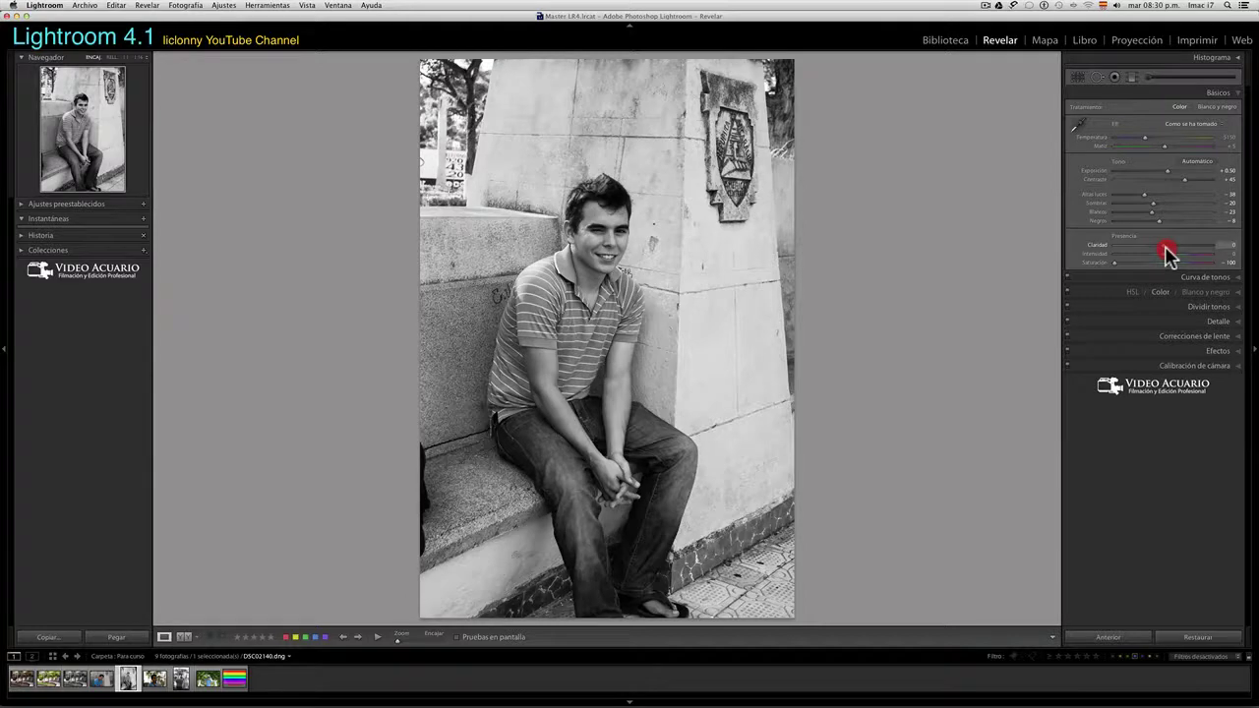
left_click_drag(1166, 258, 1143, 263)
left_click(1113, 267)
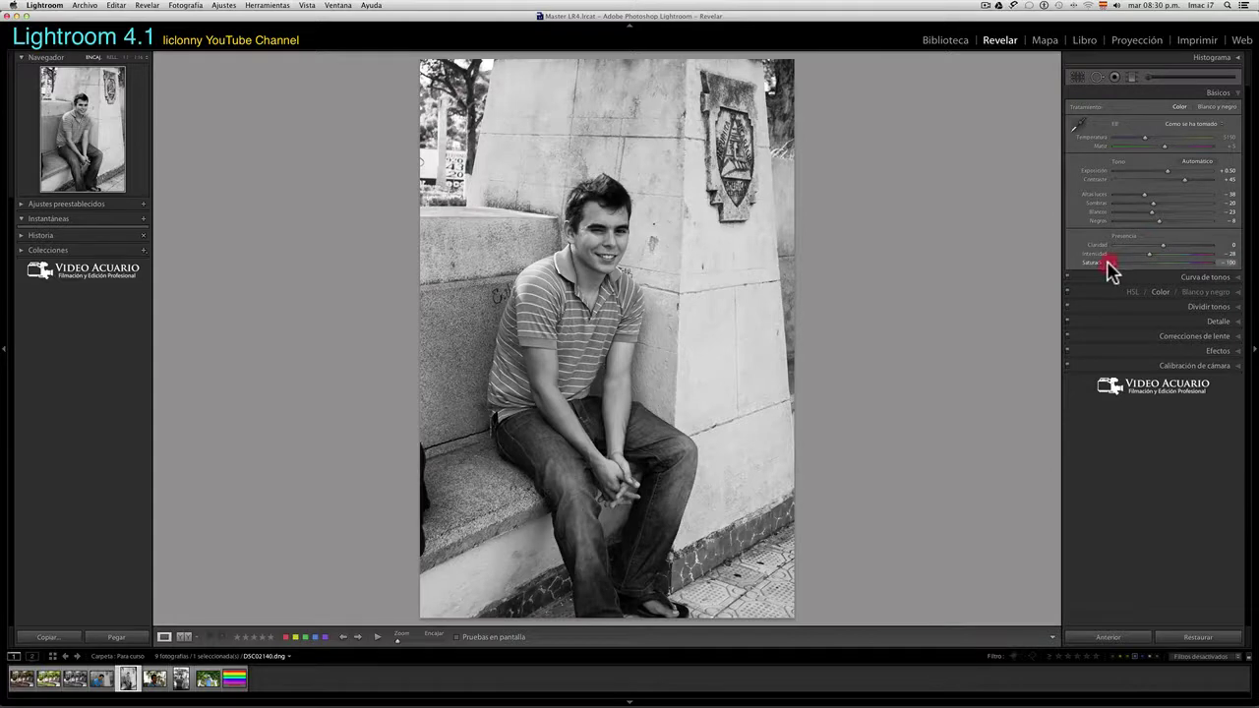